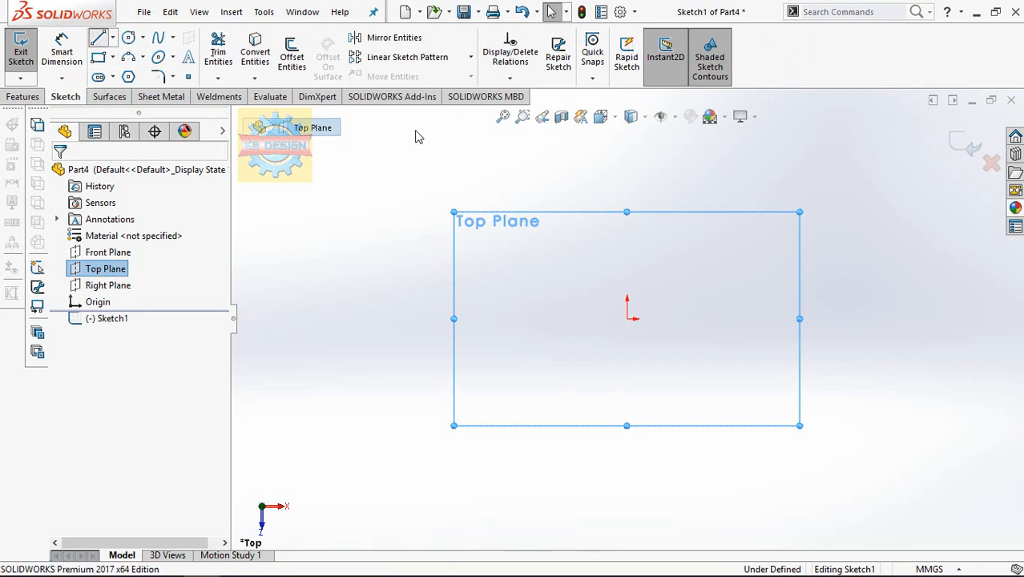
Step: Sketch a closed triangle with a horizontal base about 103 mm long through the origin and its apex about 21 mm above
left_click(558, 320)
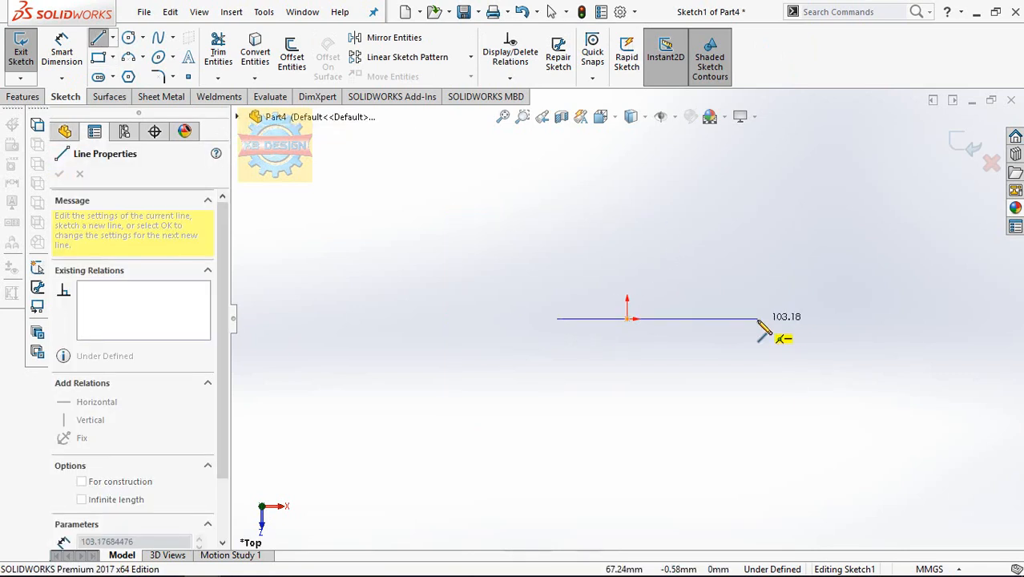
left_click(758, 319)
left_click(678, 278)
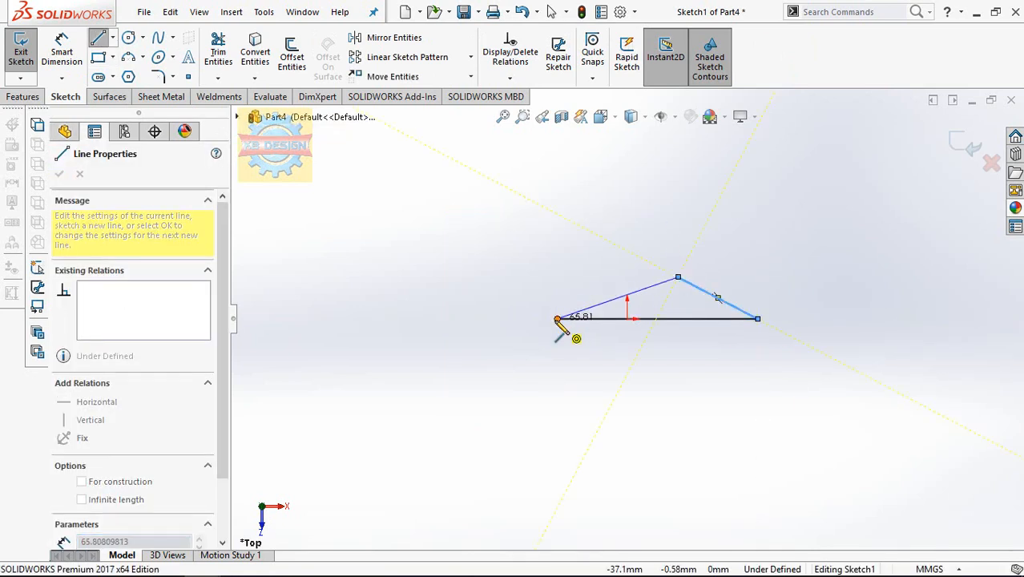
left_click(558, 319)
Step: Add a Vertical relation between the triangle's apex and the origin
left_click(510, 78)
left_click(523, 113)
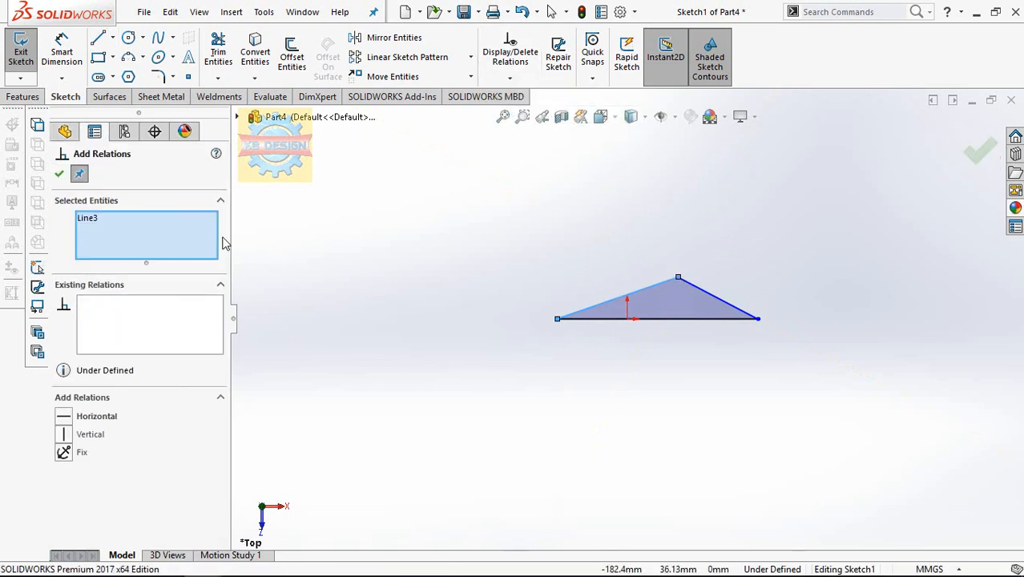
right_click(194, 242)
left_click(250, 247)
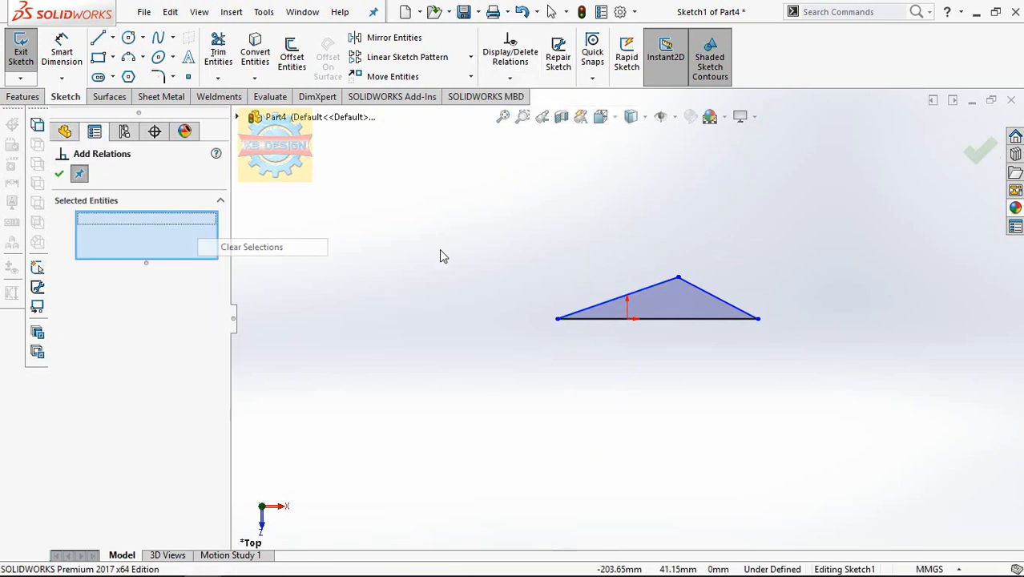
left_click(679, 280)
left_click(628, 319)
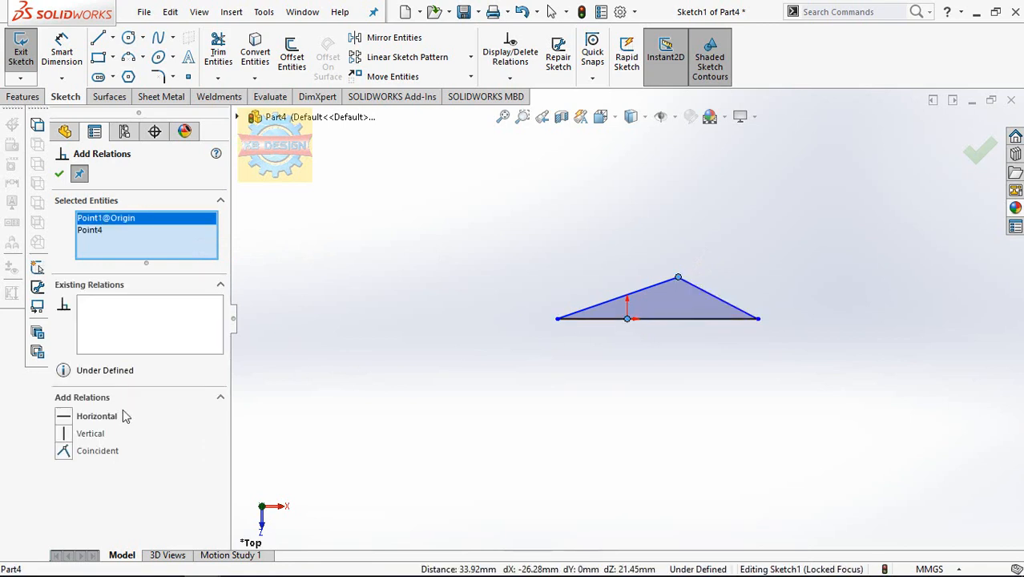
left_click(68, 434)
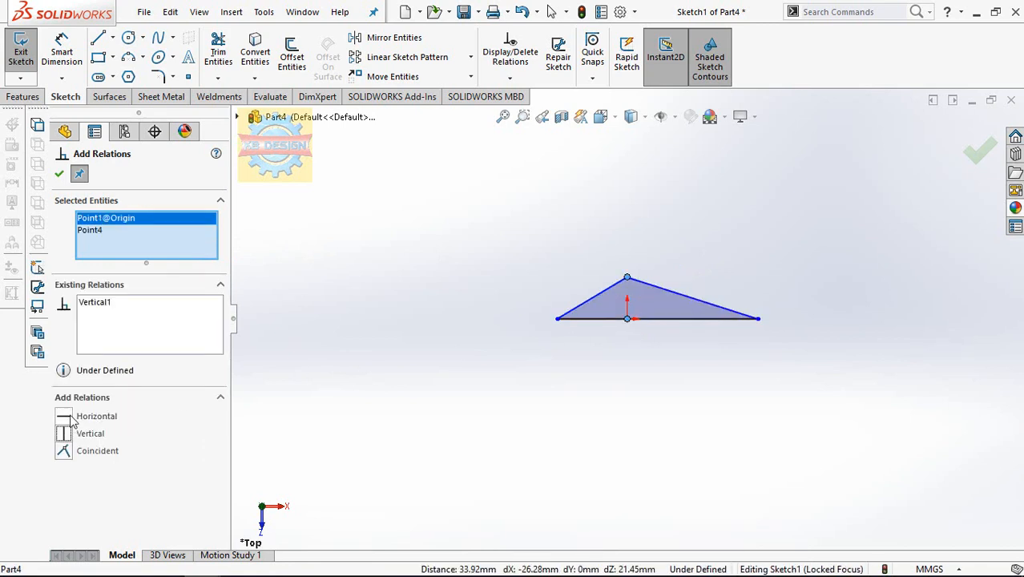
Step: Dimension the horizontal distance between the apex and the triangle's left corner as 75 mm
left_click(59, 65)
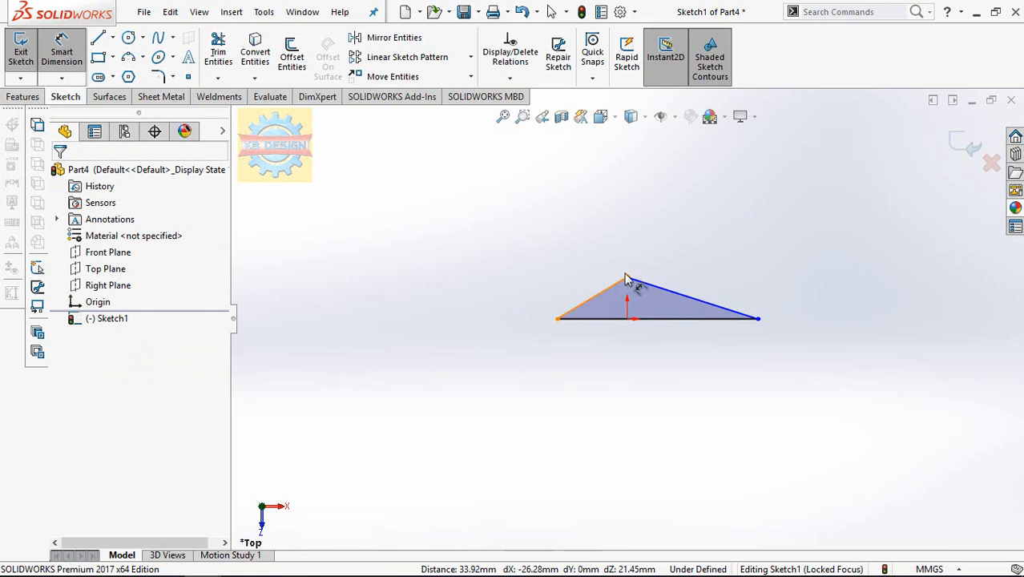
left_click(628, 279)
left_click(559, 319)
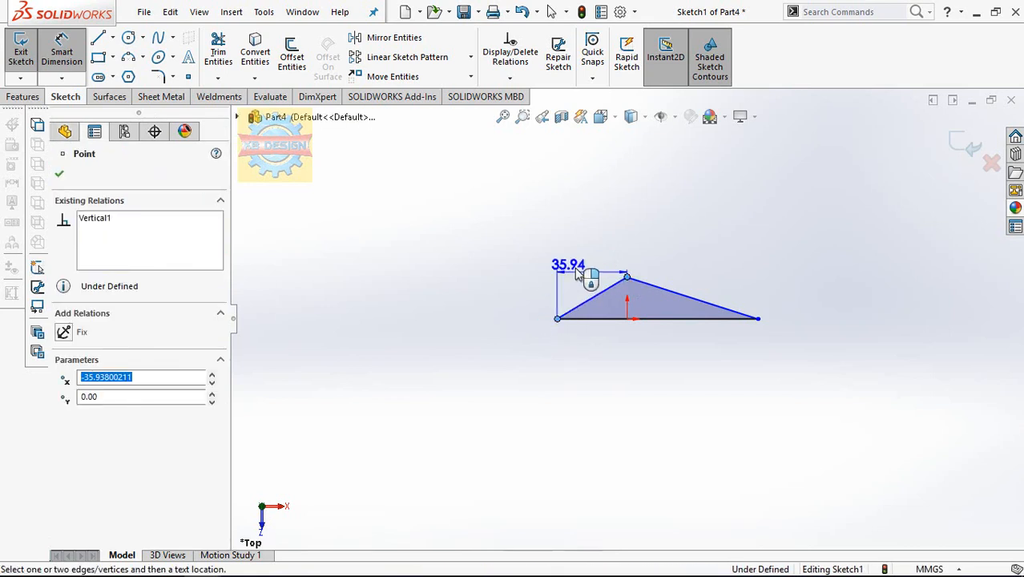
left_click(582, 271)
type("75")
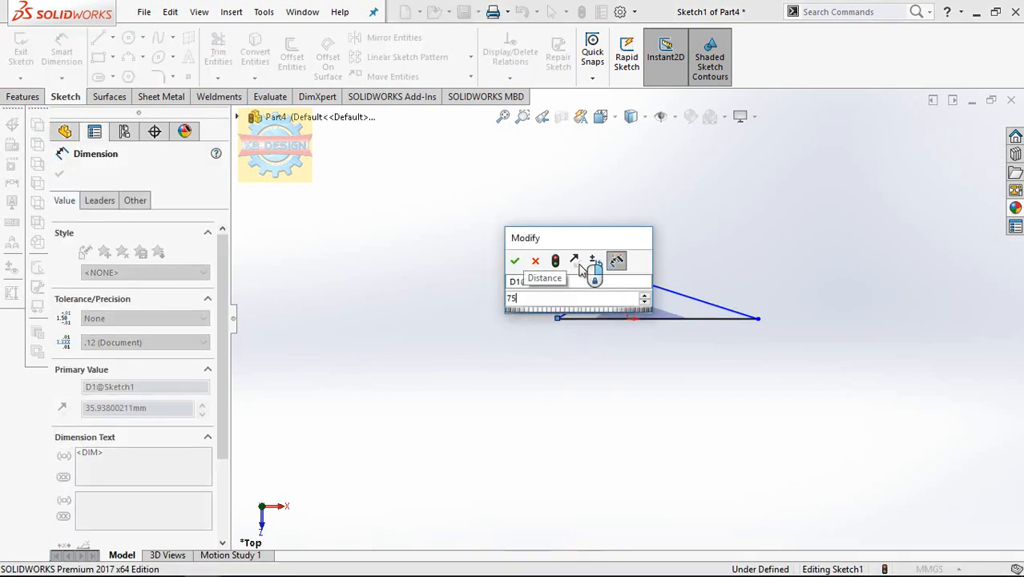
key("Return")
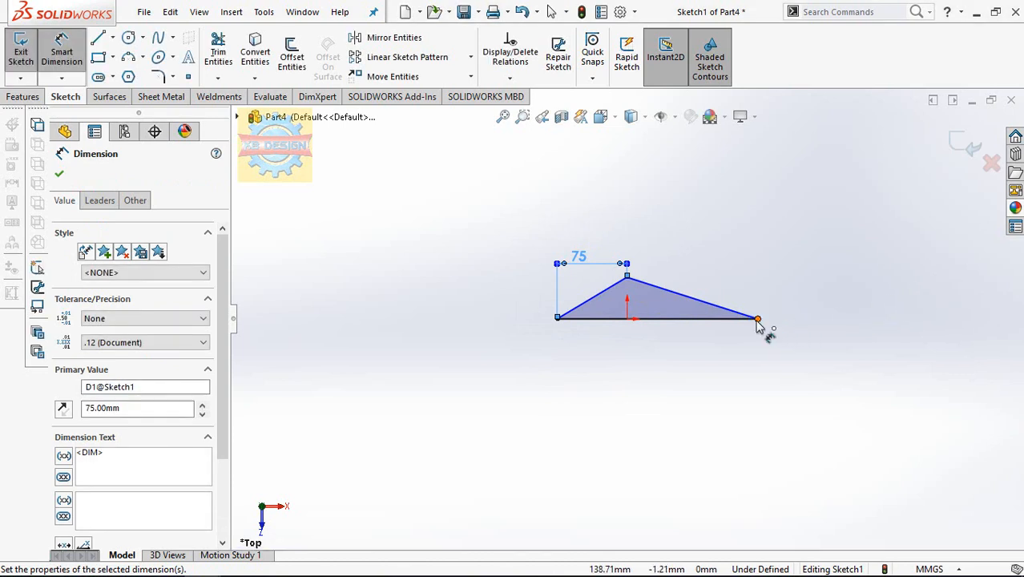
Step: Dimension the horizontal distance between the apex and the triangle's right corner as 25 mm
left_click(629, 278)
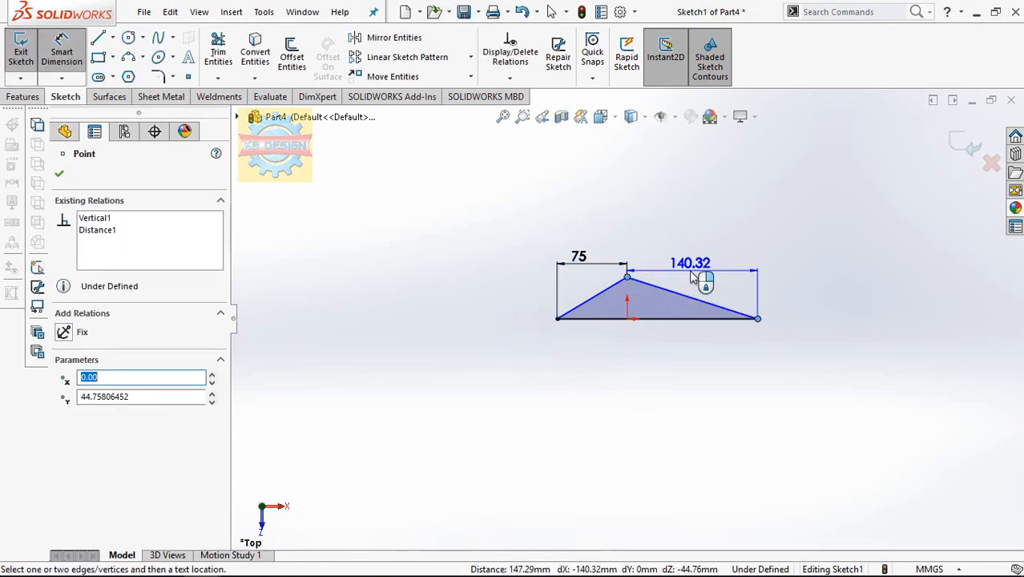
left_click(691, 272)
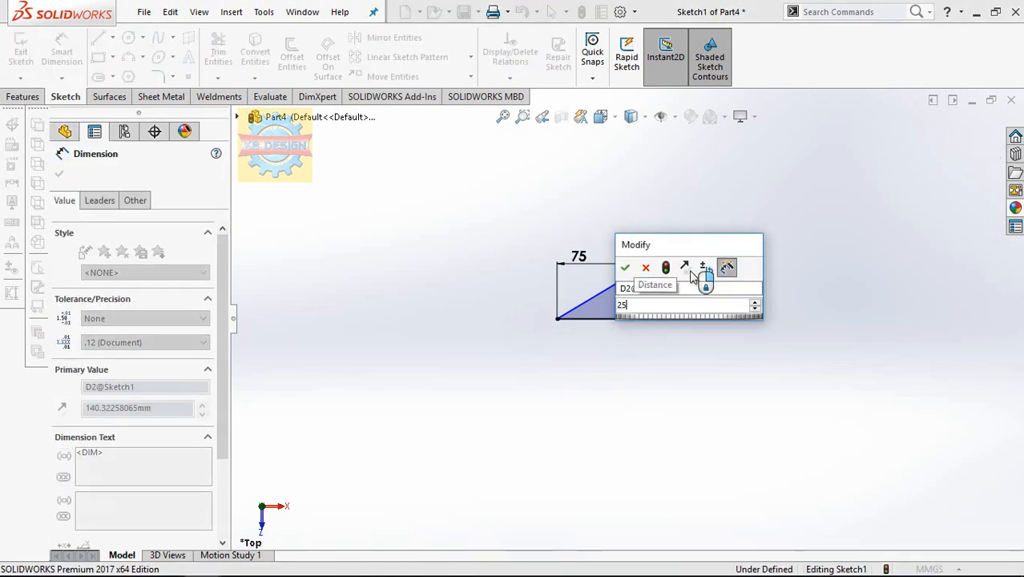
key("Return")
scroll(678, 301, "down", 3)
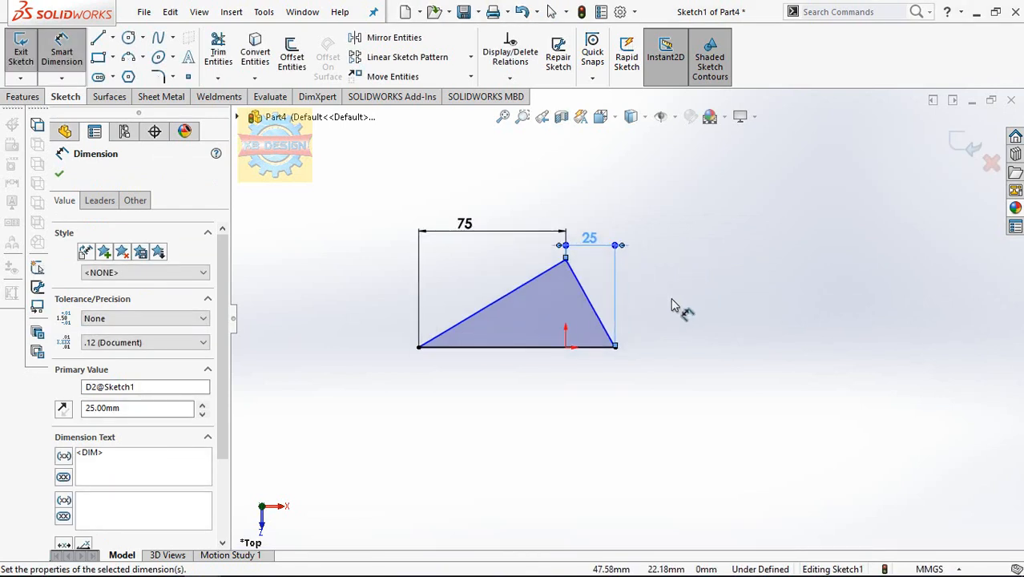
Step: Mirror the triangle's two slanted sides about its horizontal base line, keeping the originals
left_click(394, 38)
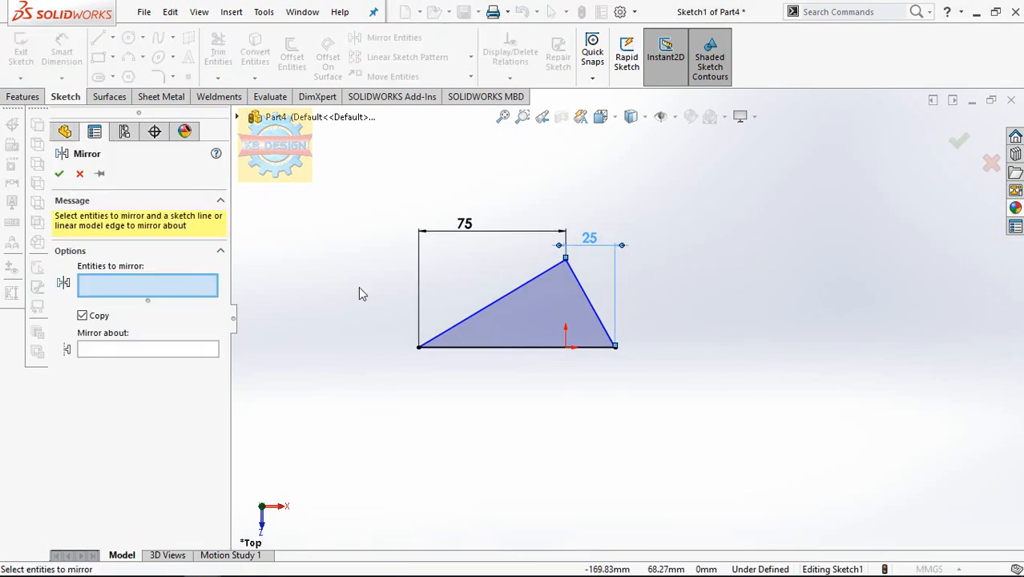
left_click(524, 291)
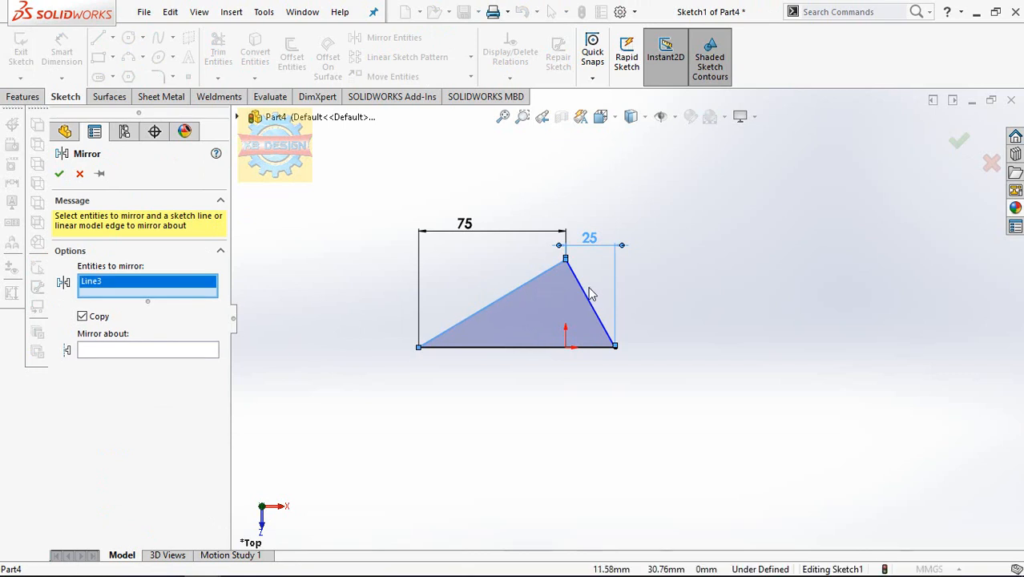
left_click(588, 293)
left_click(138, 362)
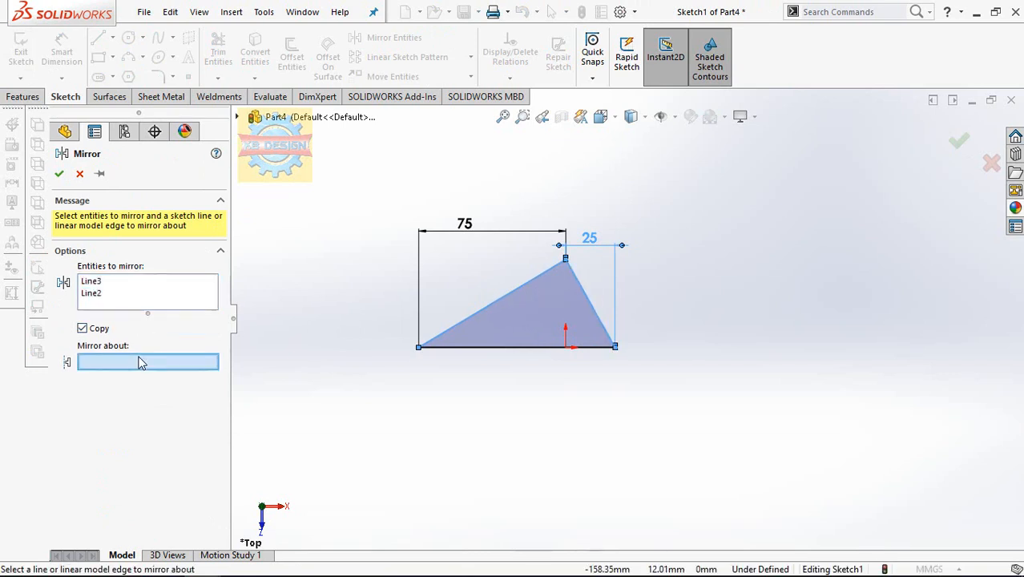
left_click(527, 348)
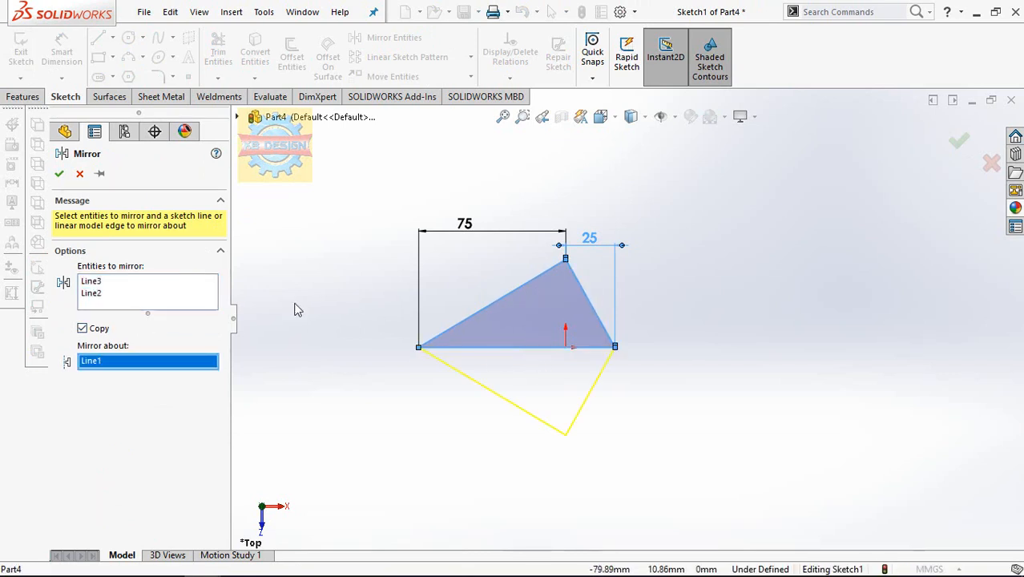
left_click(62, 175)
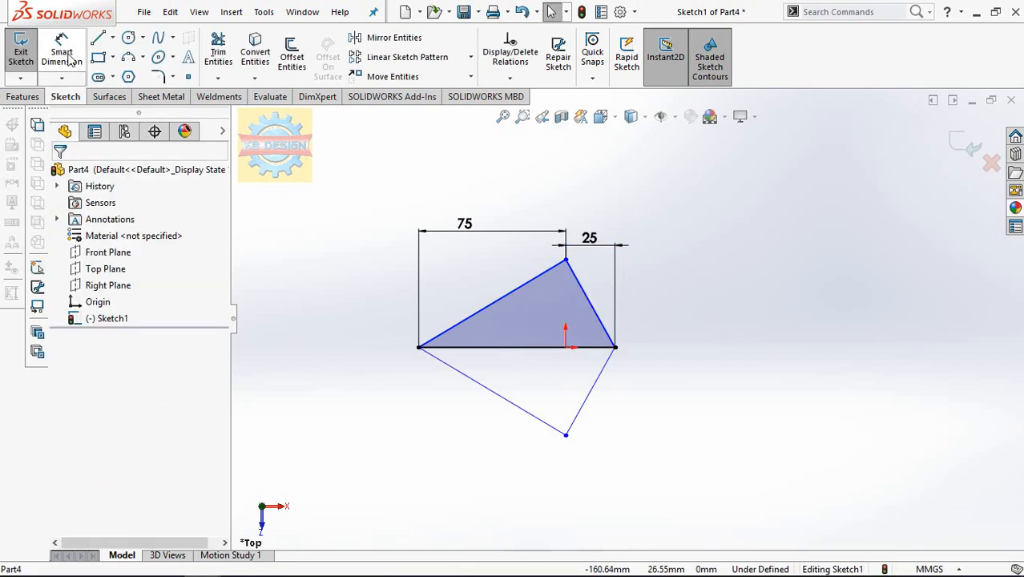
Step: Dimension the vertical distance between the upper apex and its mirrored counterpart as 20 mm
left_click(566, 262)
left_click(566, 436)
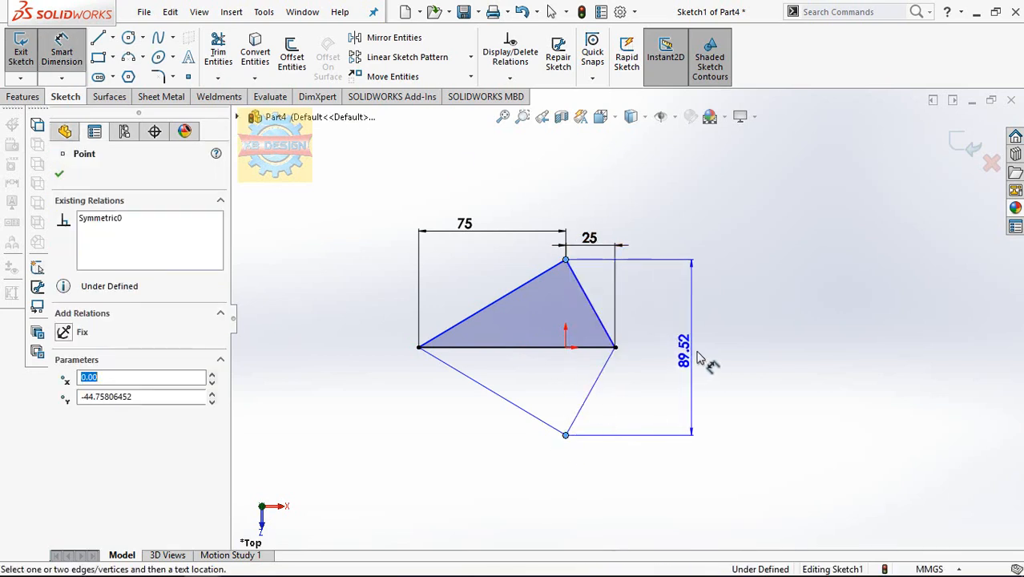
left_click(701, 358)
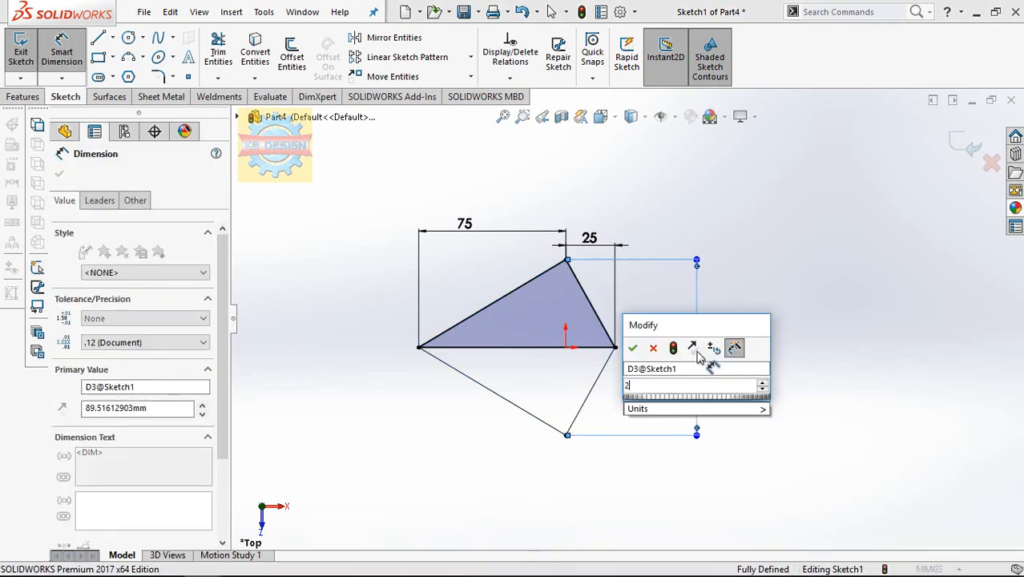
type("20")
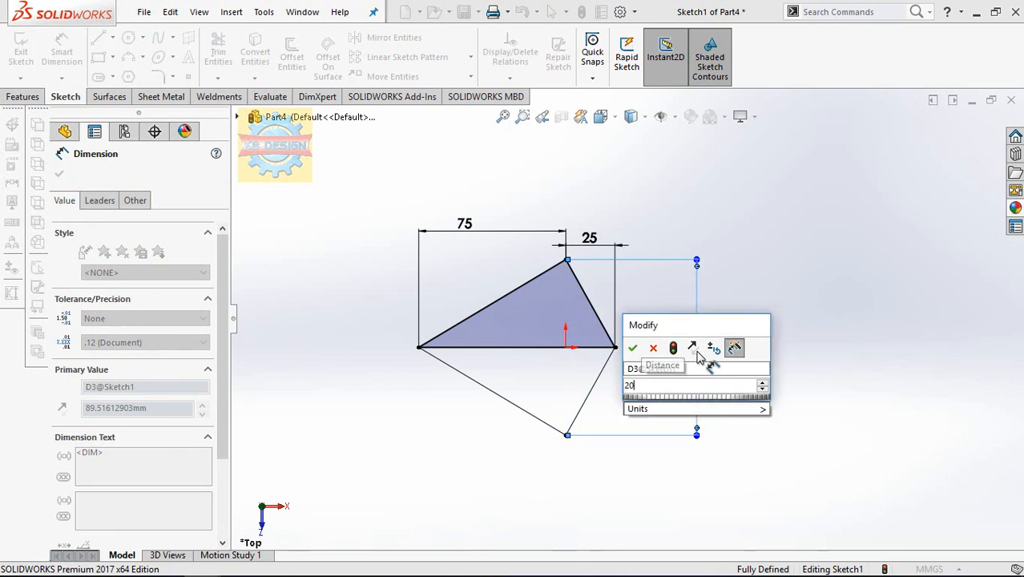
key("Return")
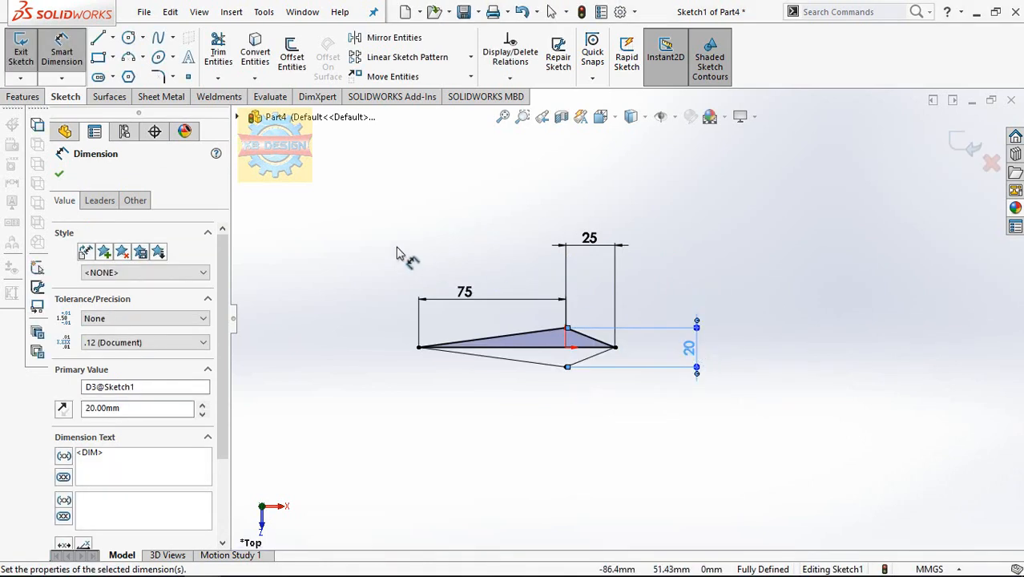
key("Escape")
Step: Copy the whole diamond profile with its dimensions into a new sketch on the Front Plane
left_click_drag(298, 260, 790, 440)
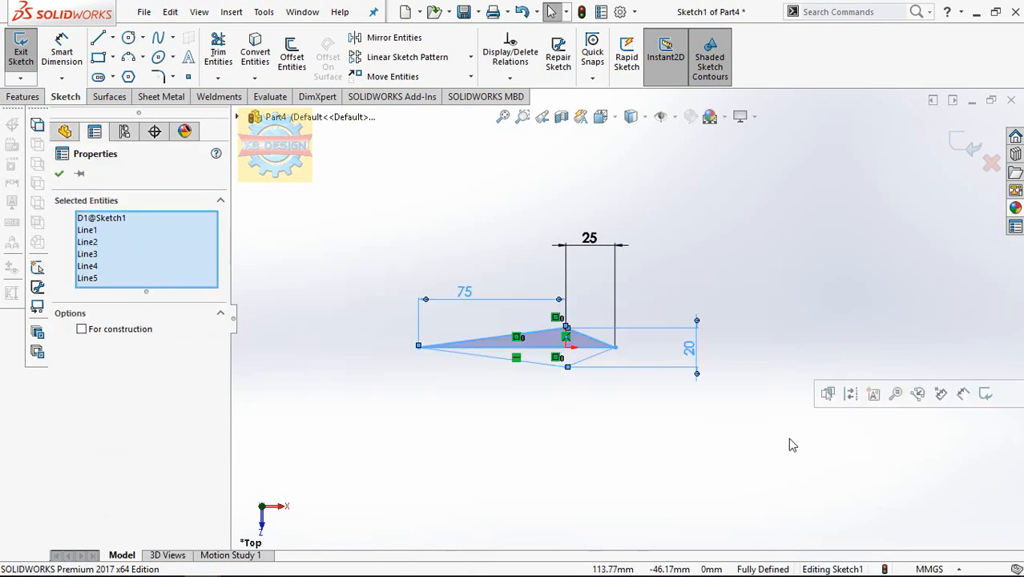
left_click(21, 50)
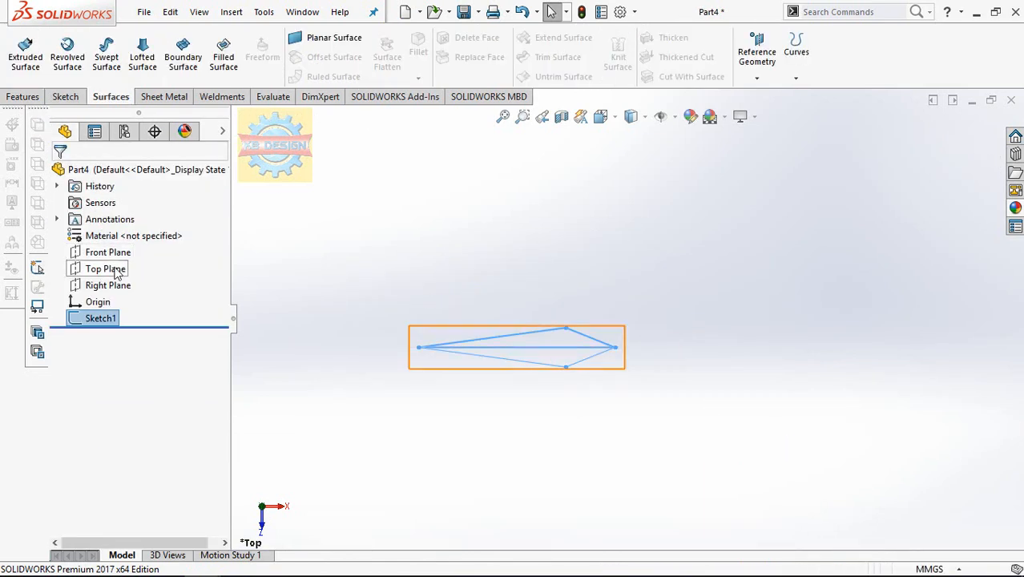
left_click(110, 253)
left_click(193, 234)
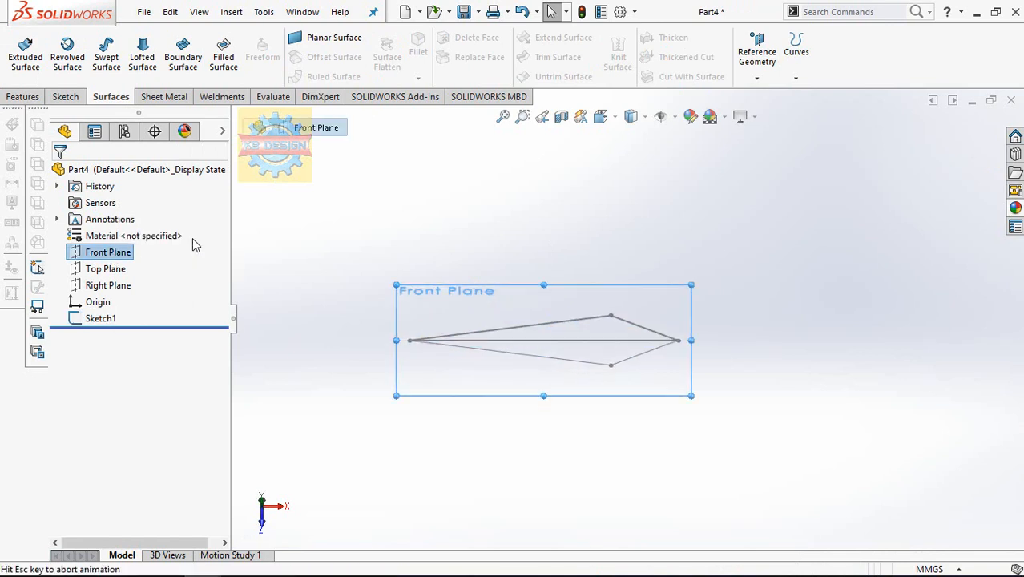
left_click(66, 97)
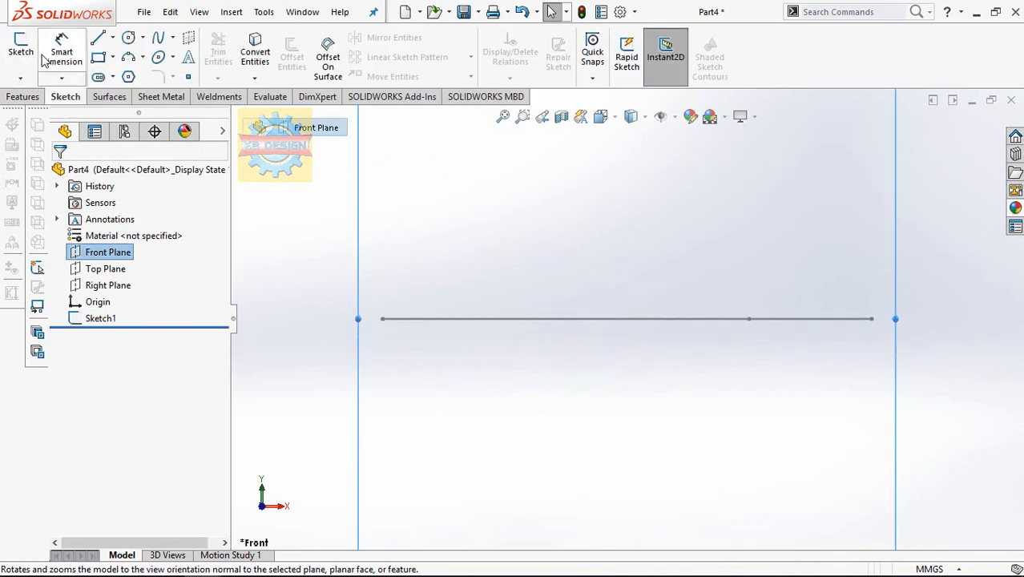
left_click(19, 50)
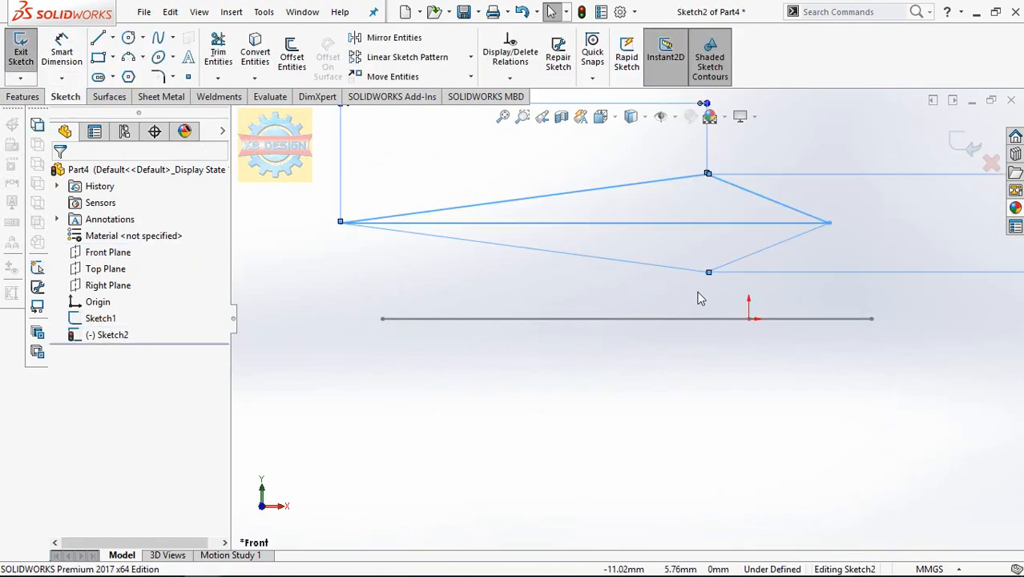
Step: Draw vertical centerlines in the pasted diamond from its upper vertex through the horizontal line to its lower vertex
left_click(113, 39)
left_click(128, 75)
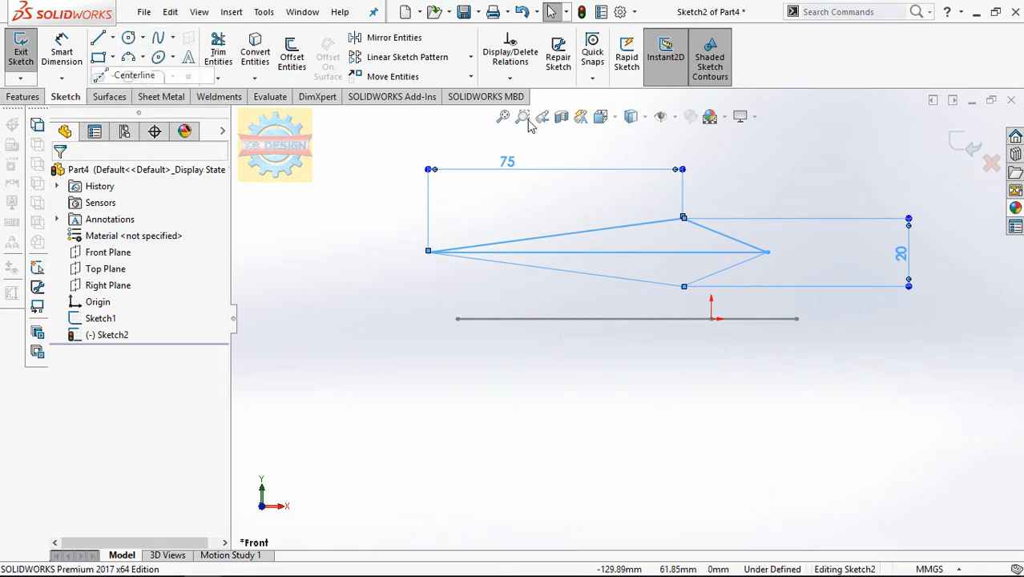
left_click(683, 218)
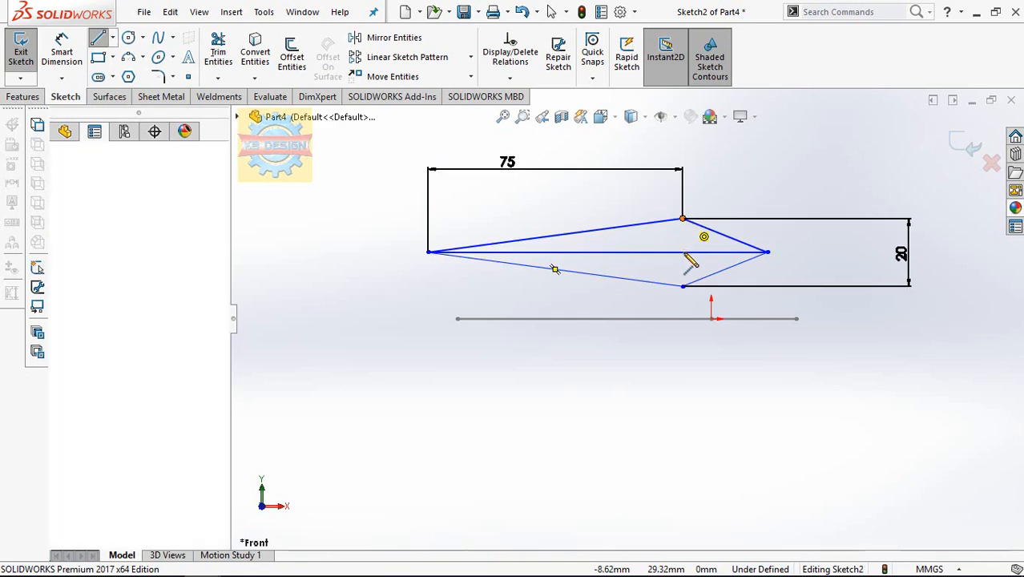
left_click(683, 252)
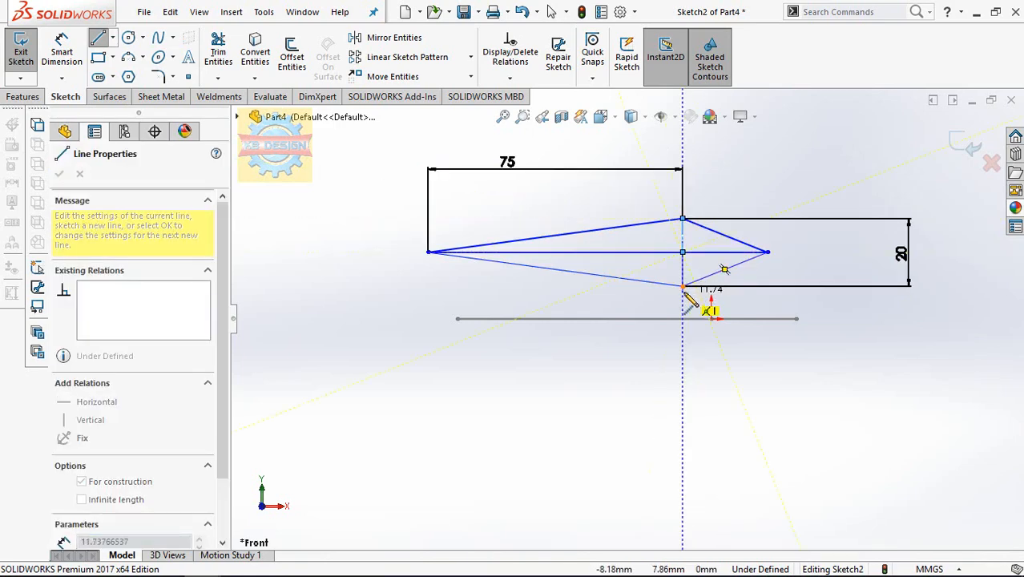
left_click(683, 286)
key("Escape")
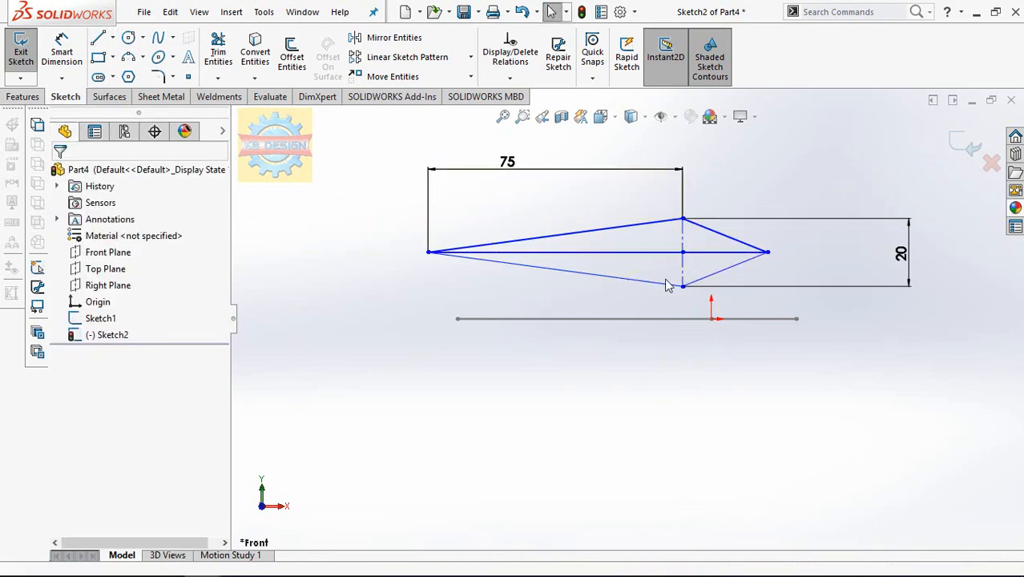
Step: Move the entire pasted diamond so the crossing of its centerline and horizontal line lands on the origin
left_click_drag(274, 146, 799, 300)
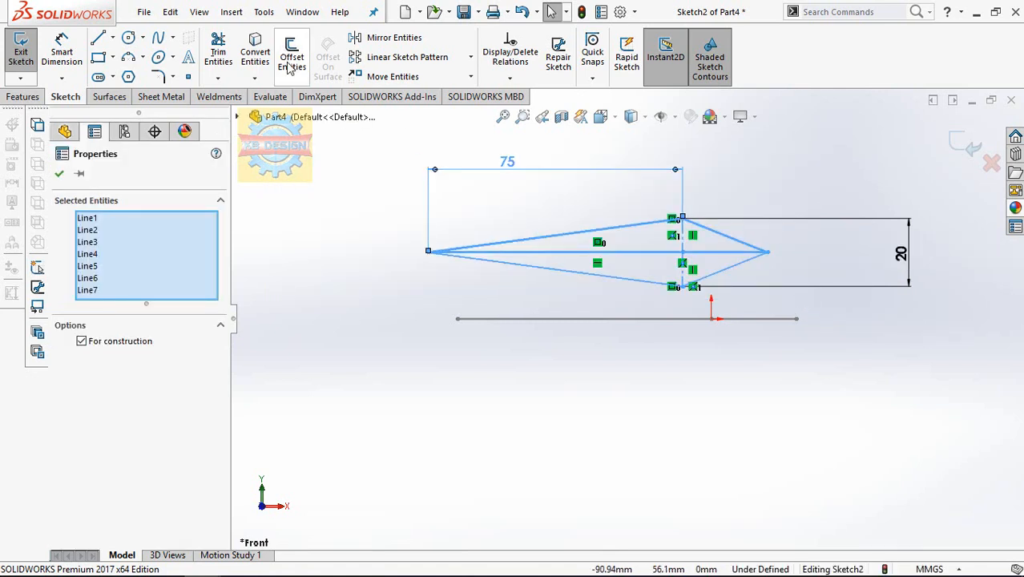
left_click(397, 77)
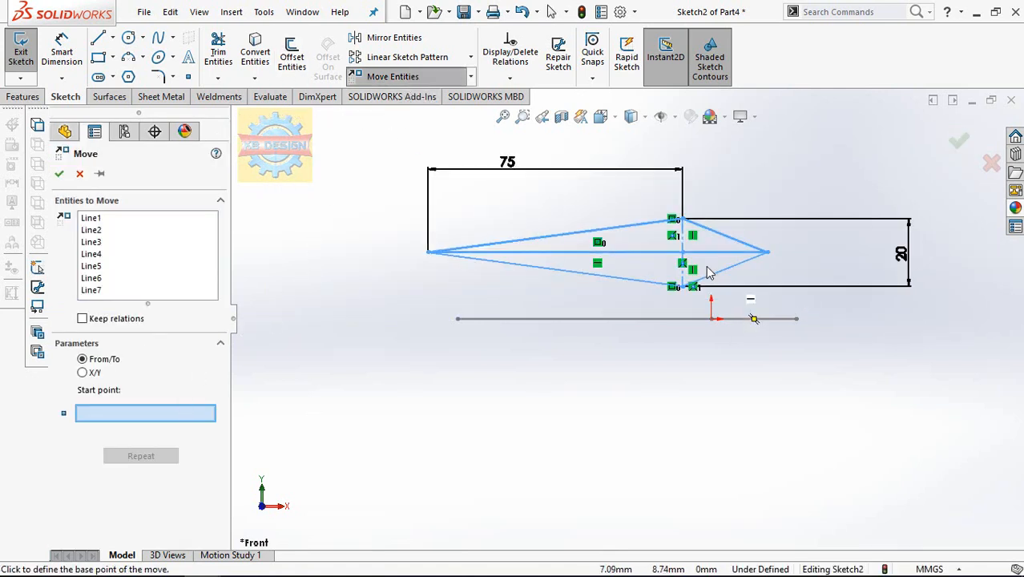
left_click(682, 252)
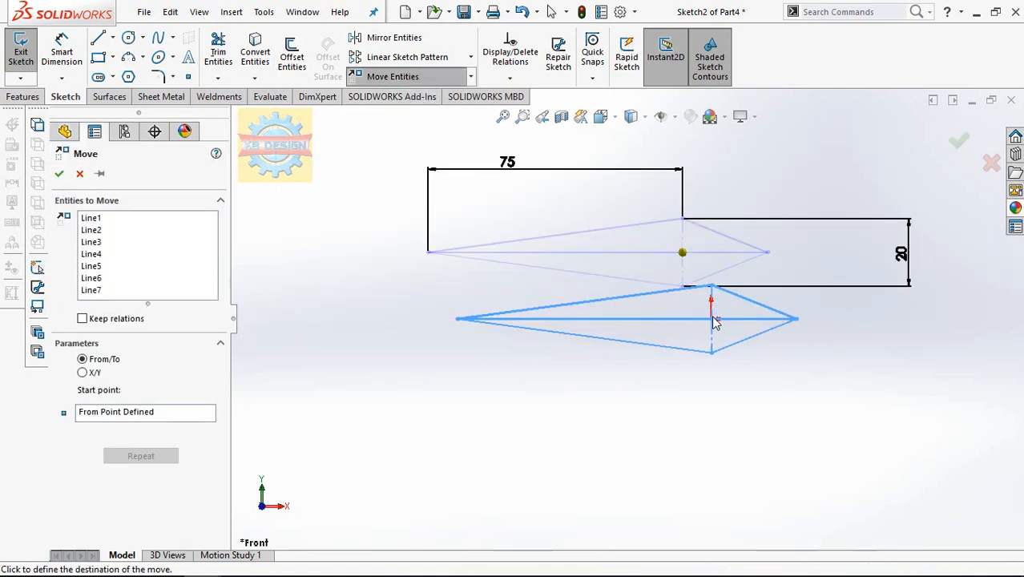
left_click(712, 320)
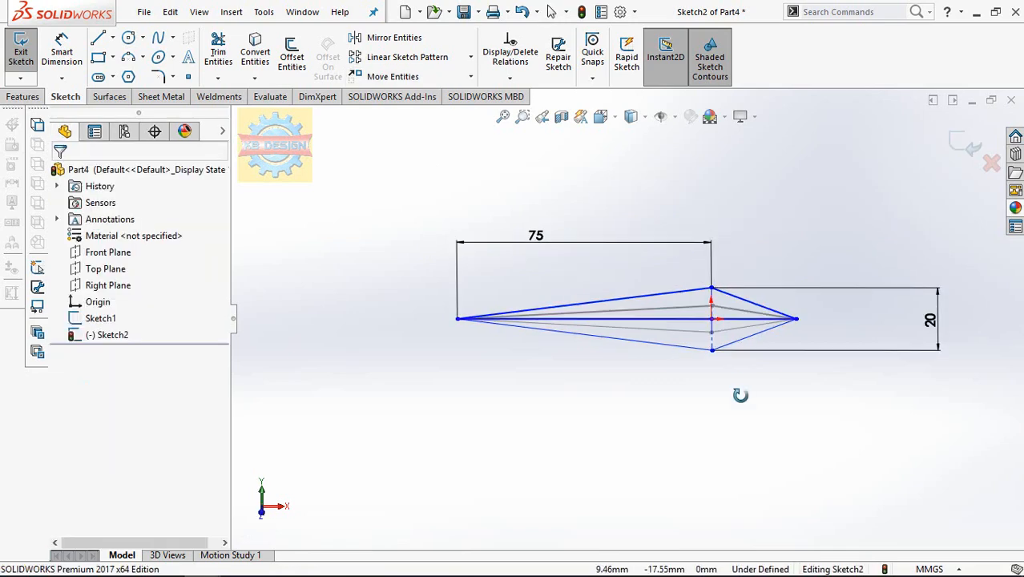
Step: Close the Front Plane sketch and create a lofted surface between the upper open loop of the diamond and its adjacent open loop in the other sketch
left_click(20, 52)
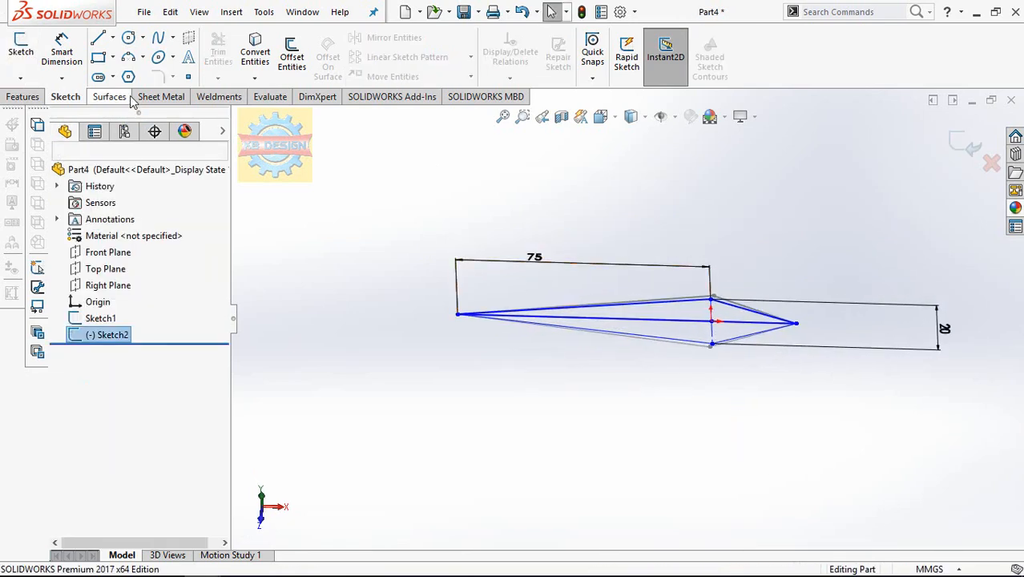
left_click(124, 96)
left_click(142, 55)
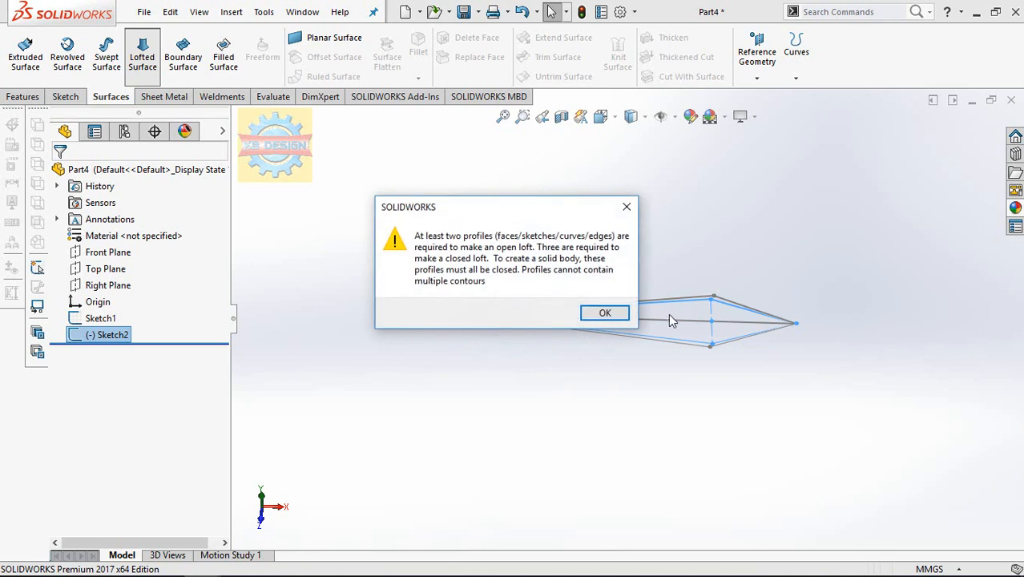
left_click(623, 317)
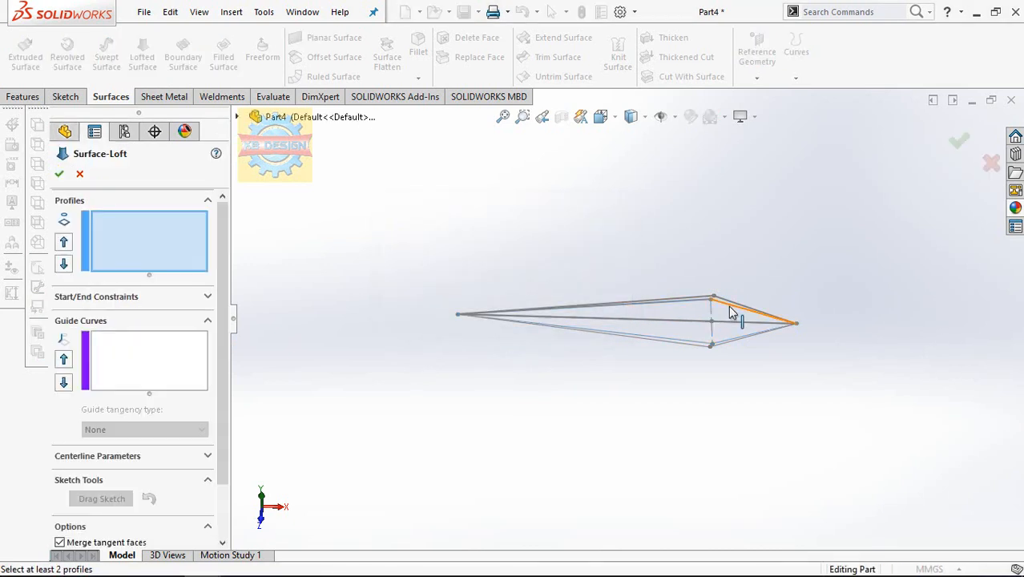
left_click(732, 310)
left_click(744, 243)
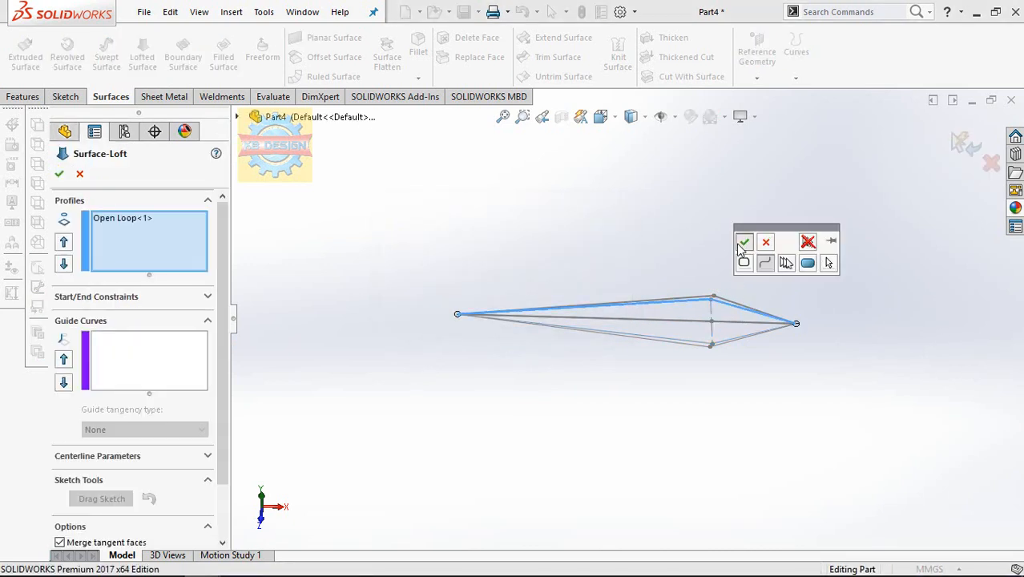
left_click(731, 305)
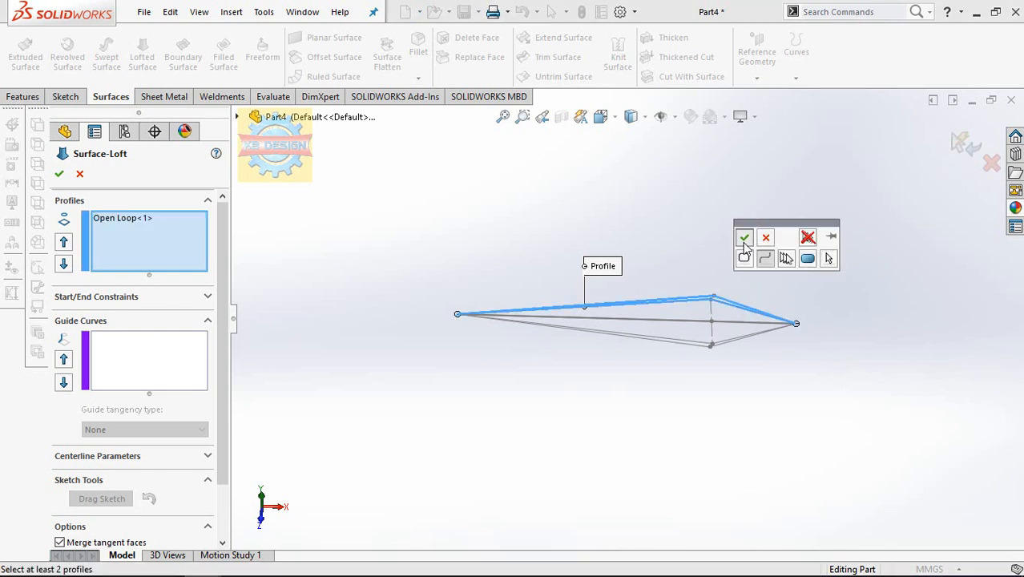
left_click(745, 242)
left_click(59, 176)
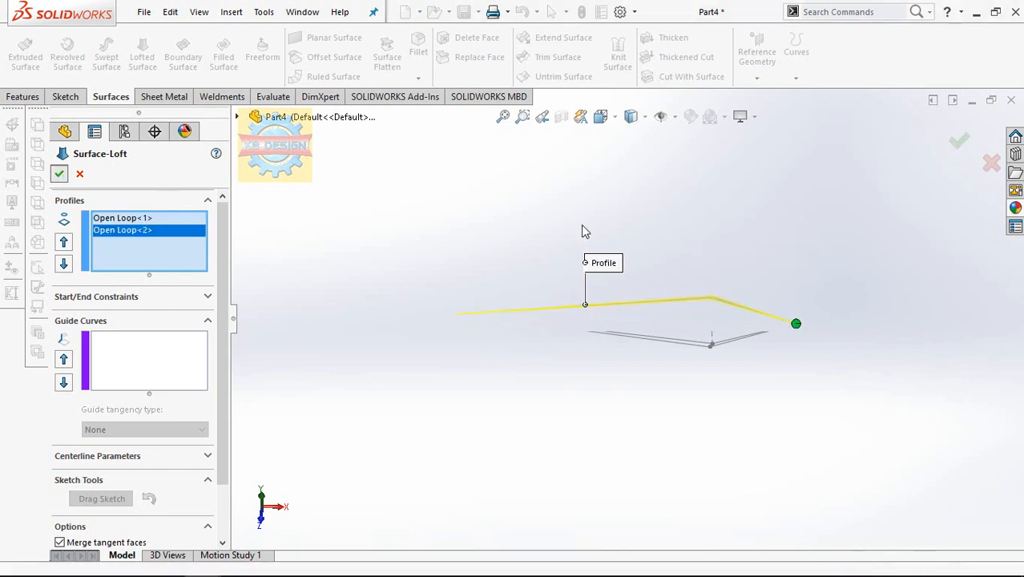
left_click(587, 180)
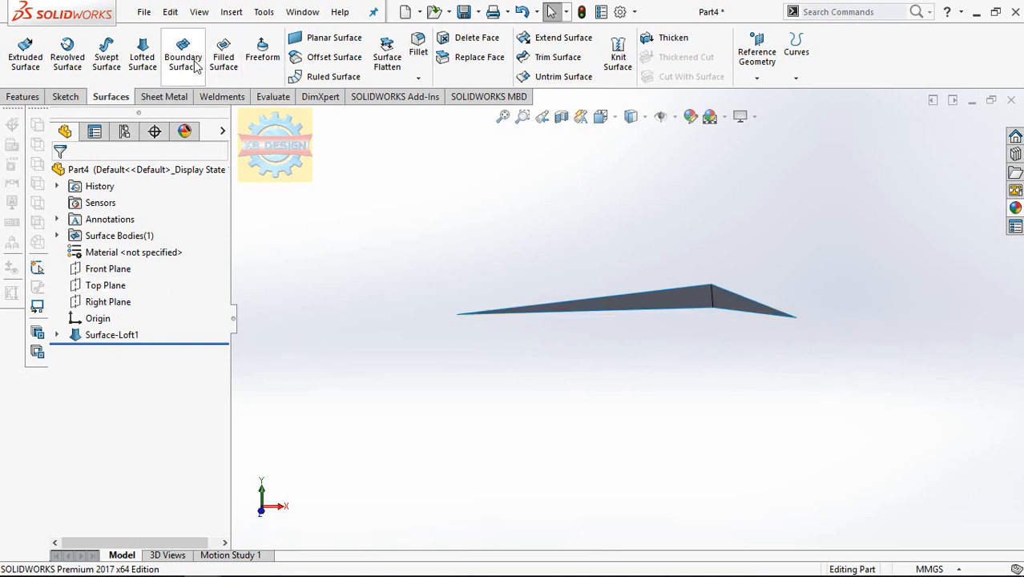
Step: Mirror the lofted surface body about the Front Plane
left_click(11, 98)
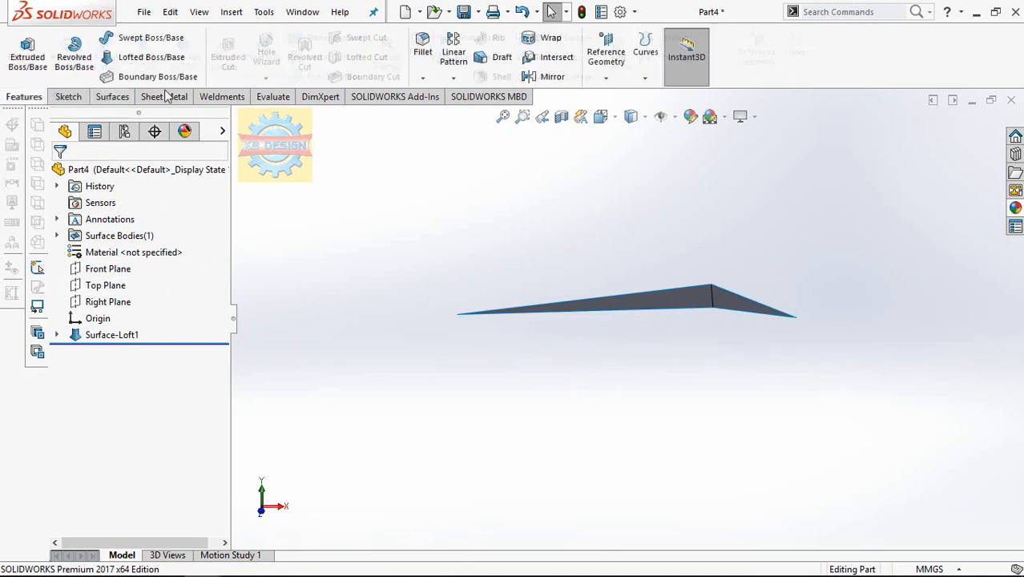
left_click(423, 77)
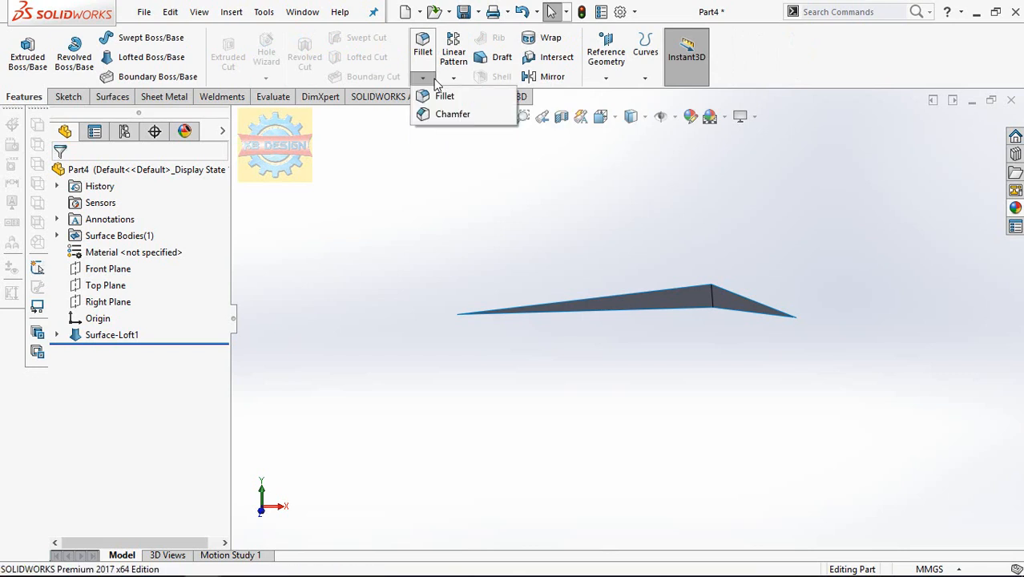
left_click(545, 77)
left_click(686, 304)
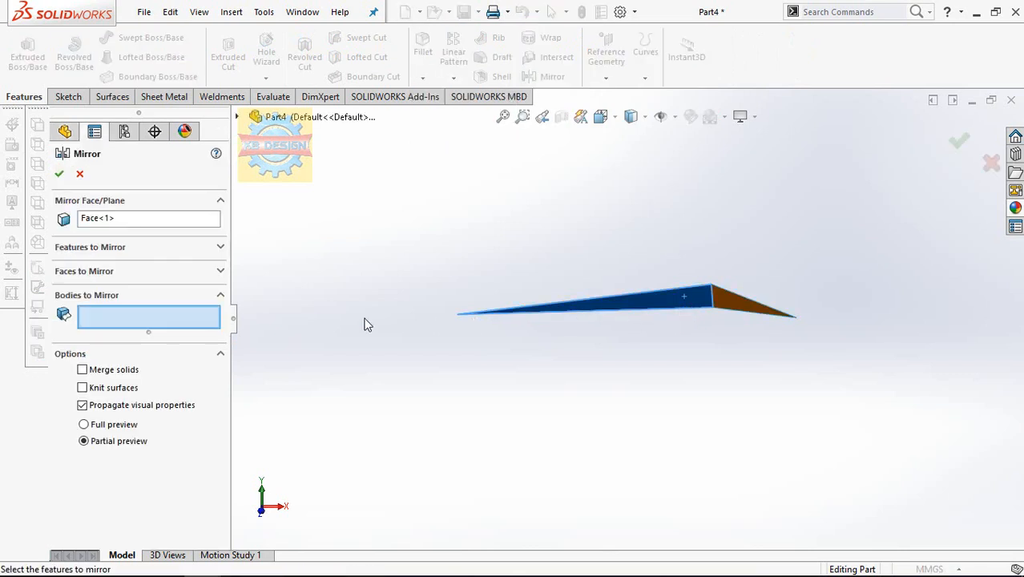
left_click(237, 118)
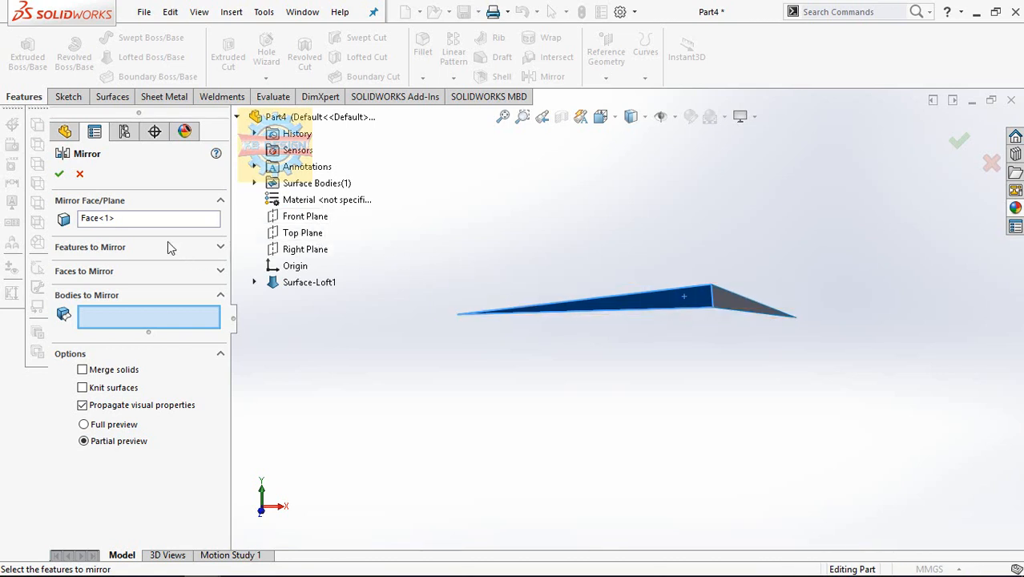
right_click(137, 226)
left_click(164, 231)
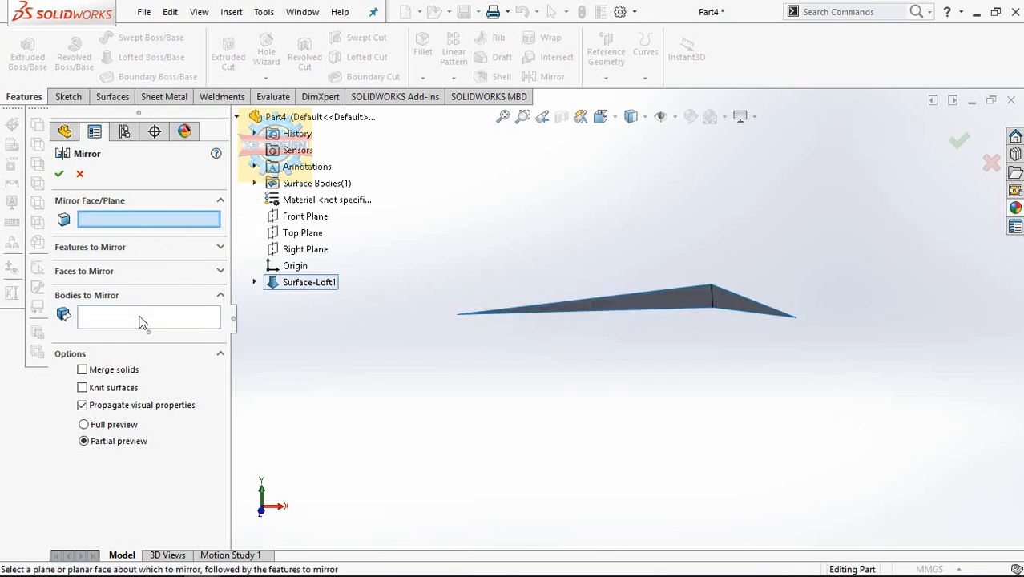
left_click(654, 300)
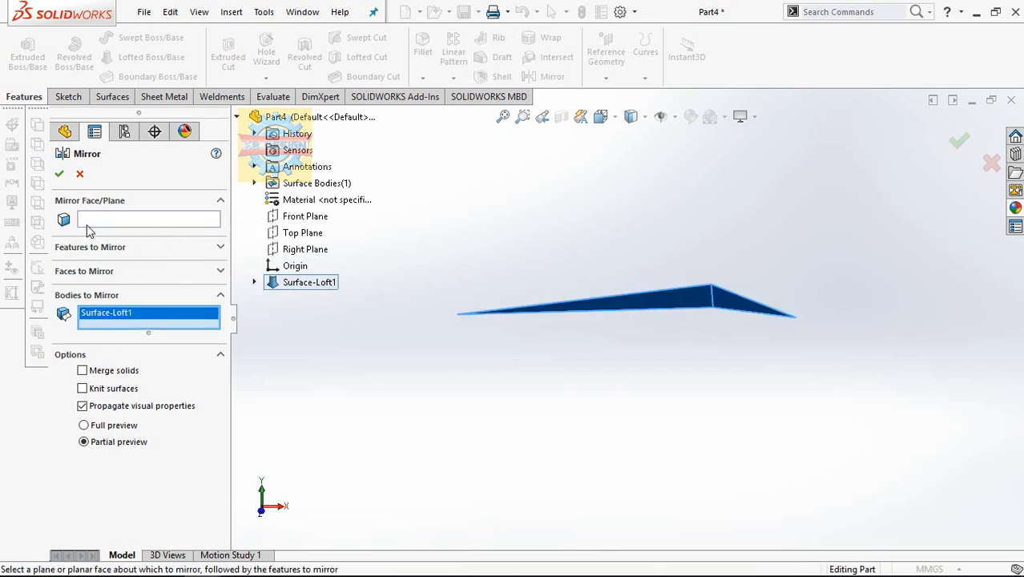
left_click(215, 221)
left_click(300, 216)
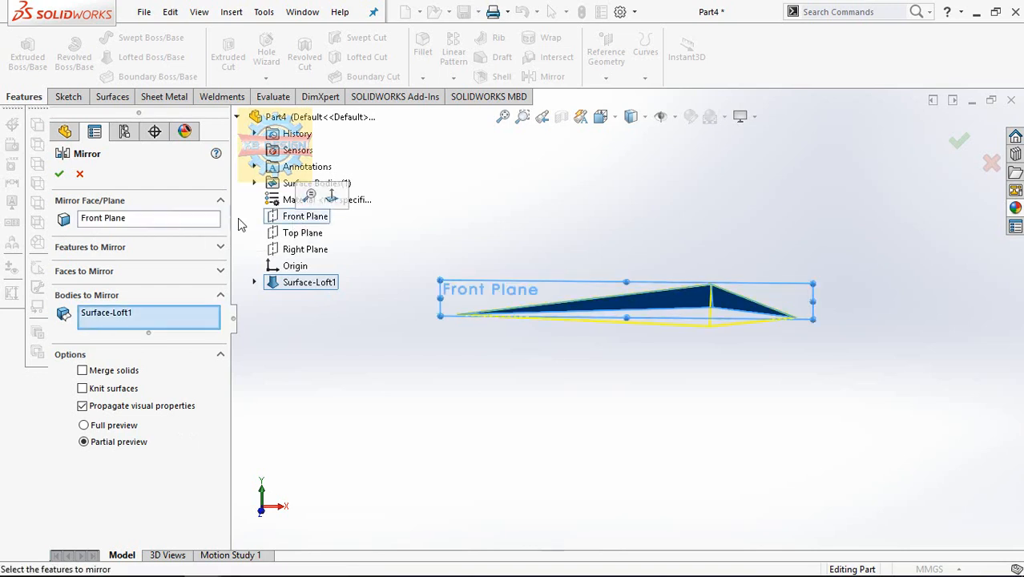
left_click(58, 174)
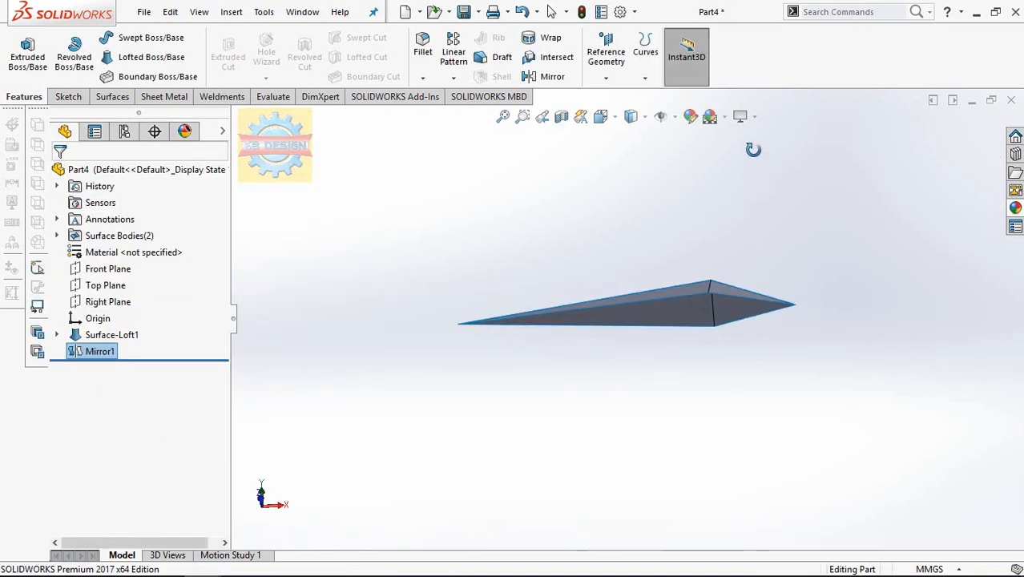
Step: Mirror both the lofted surface body and its mirrored copy about the Top Plane to close the pointed shape
left_click(549, 76)
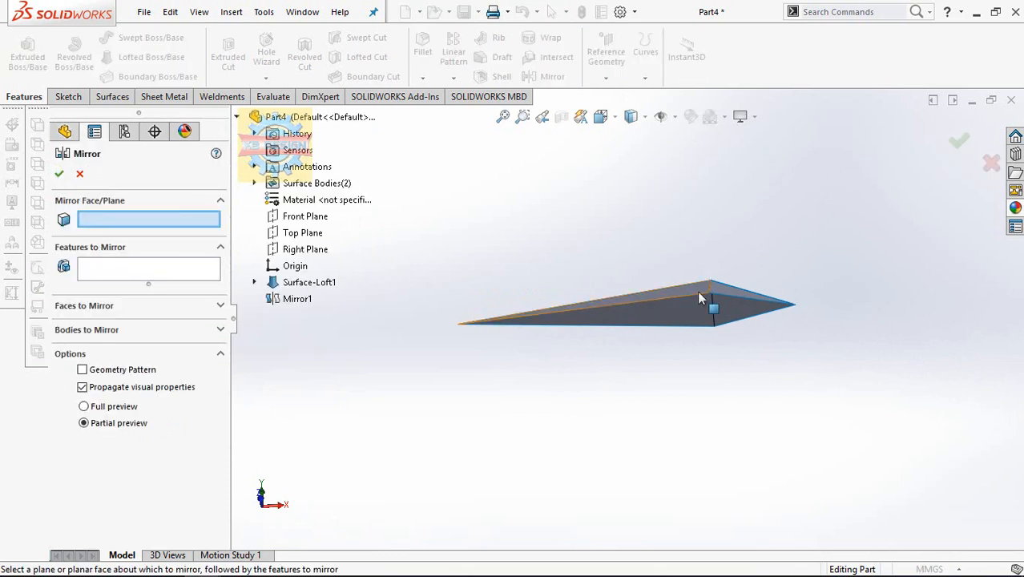
left_click(698, 294)
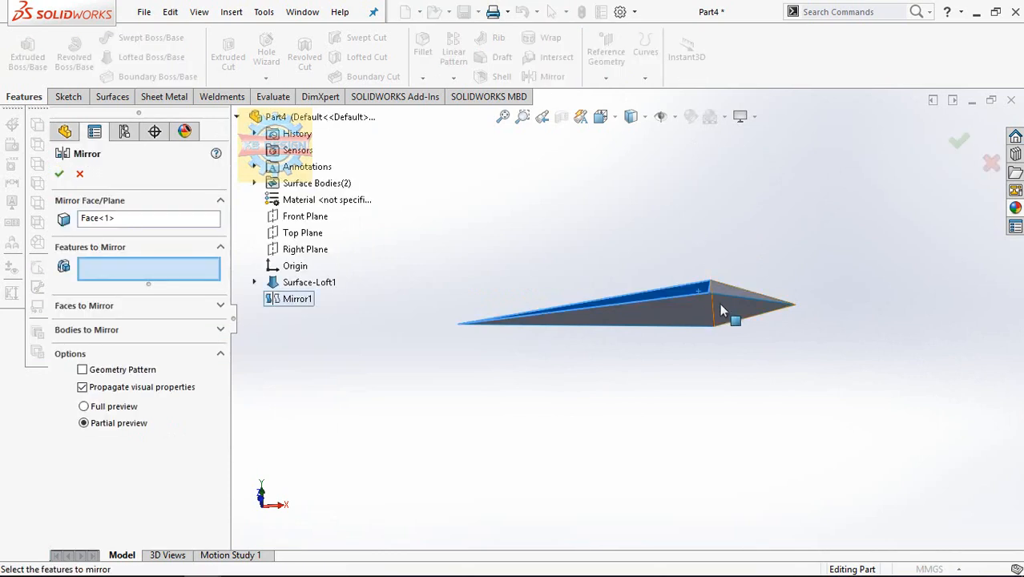
left_click(155, 221)
right_click(156, 220)
left_click(210, 230)
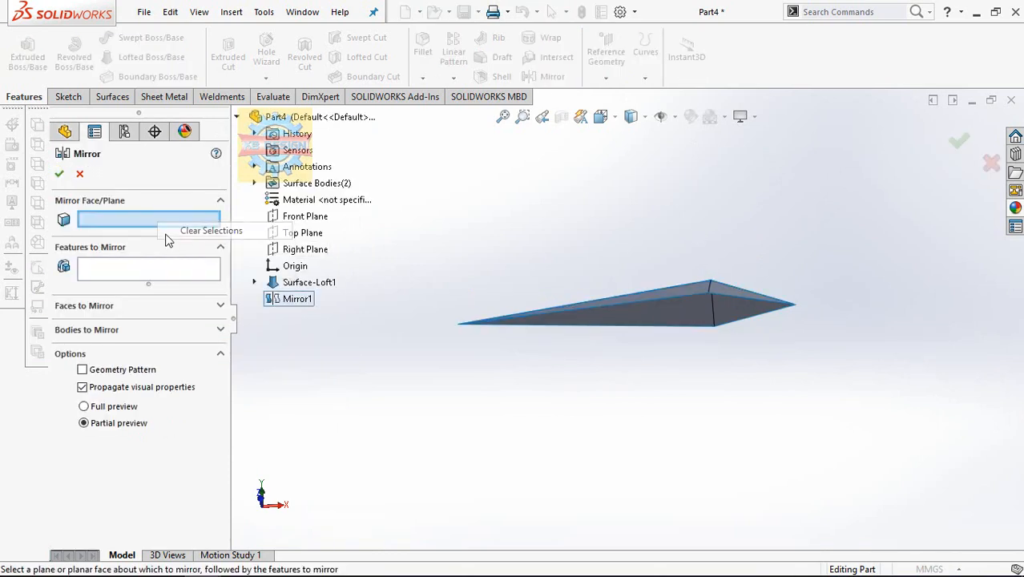
left_click(297, 221)
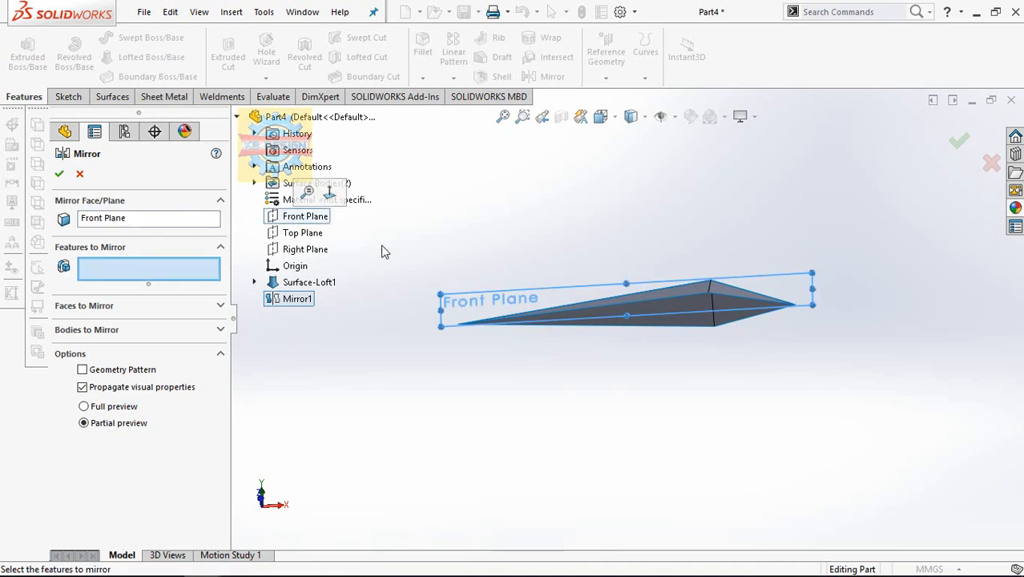
middle_click_drag(533, 326, 513, 304)
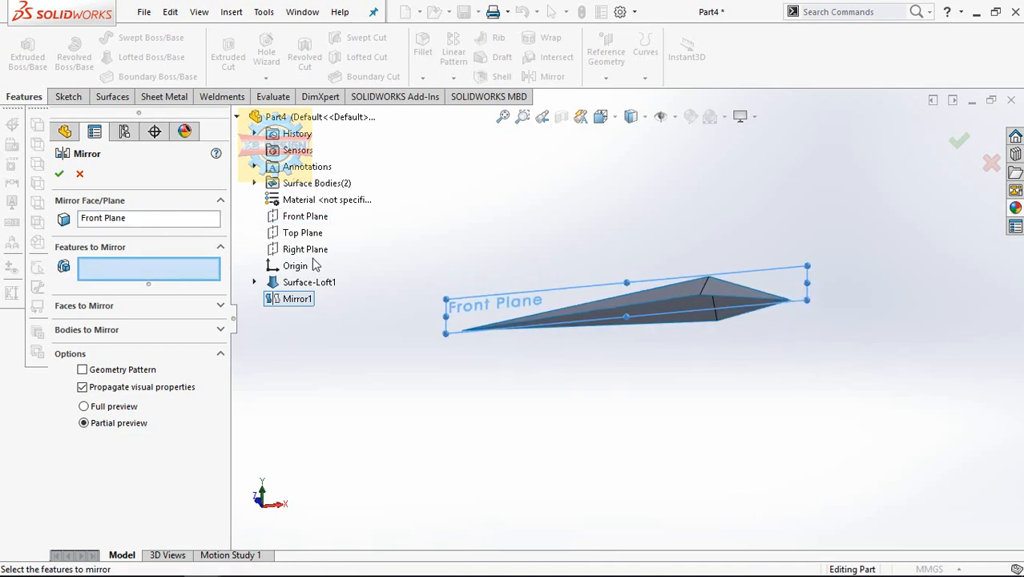
right_click(158, 225)
left_click(210, 229)
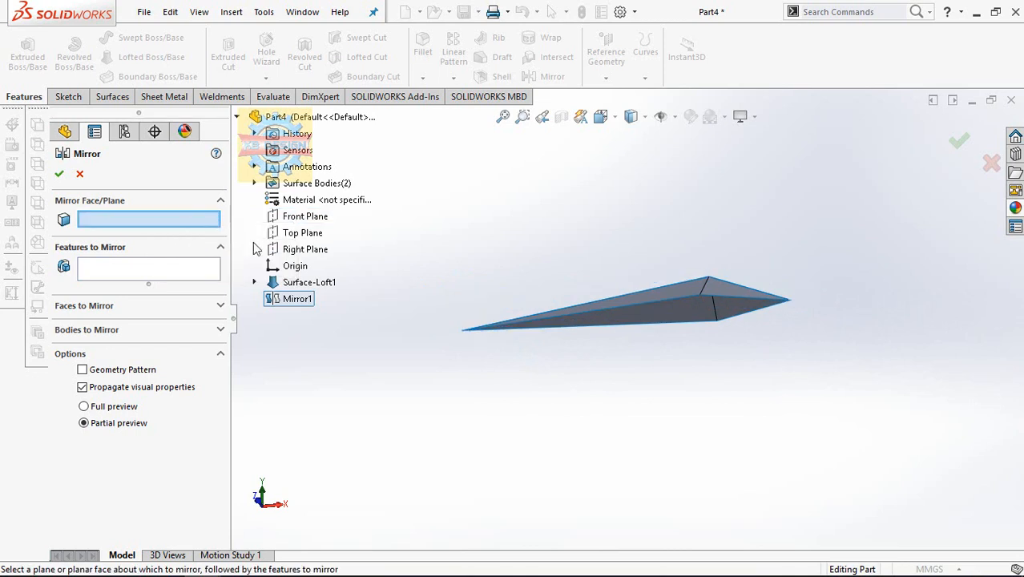
left_click(277, 232)
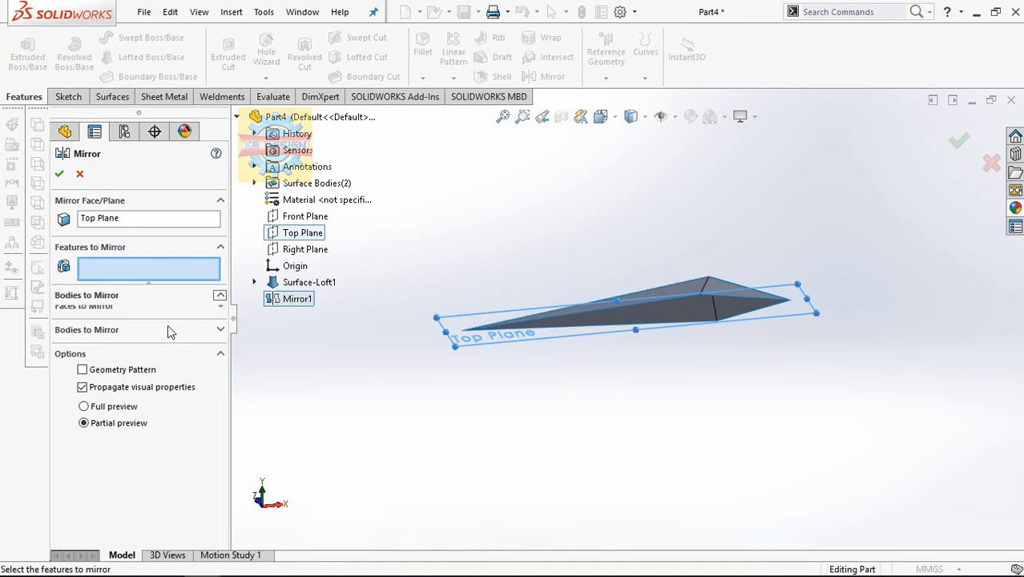
left_click(218, 330)
left_click(583, 327)
left_click(497, 332)
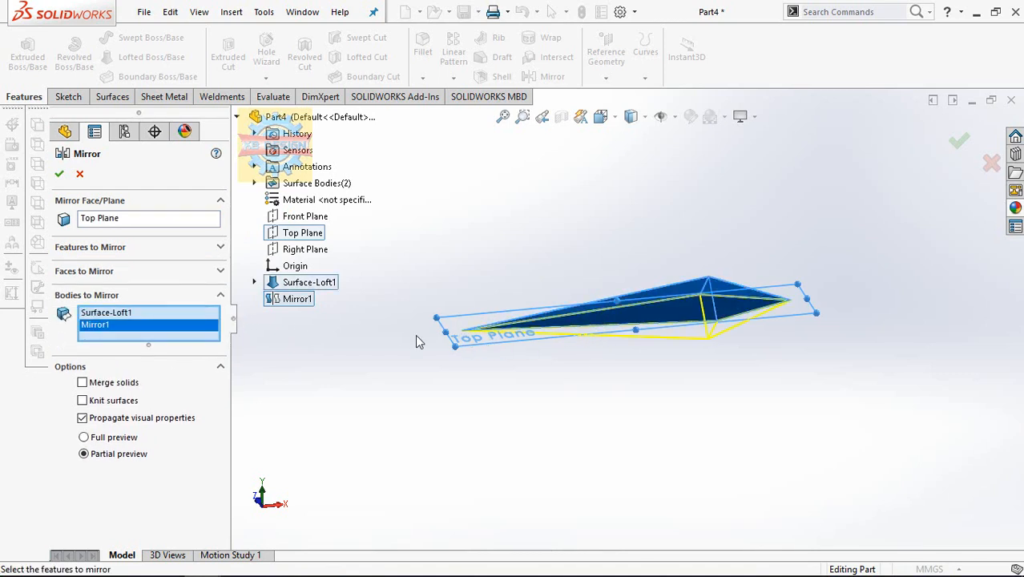
left_click(959, 141)
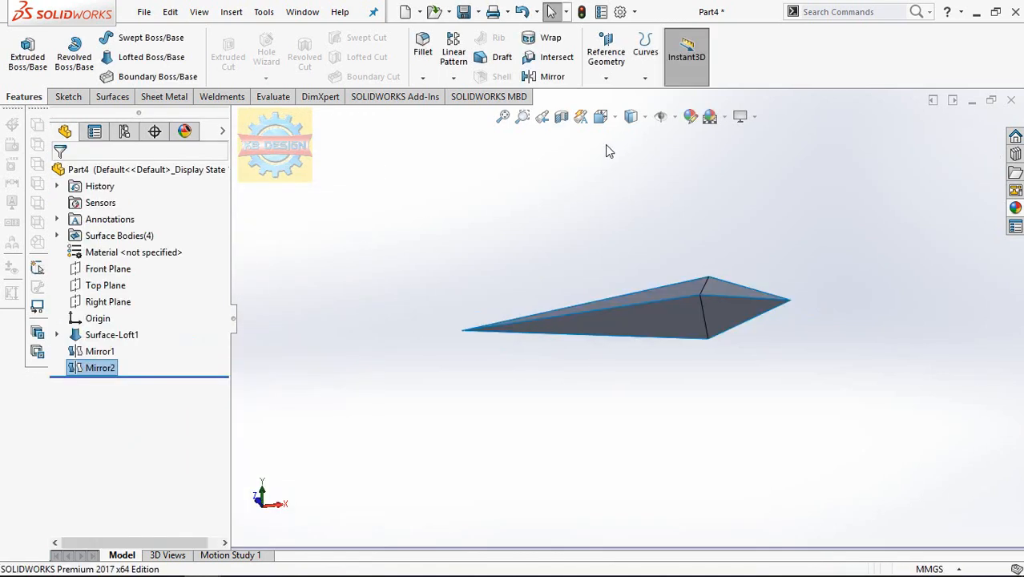
Step: Knit all four surface bodies together and form a solid from them
left_click(112, 97)
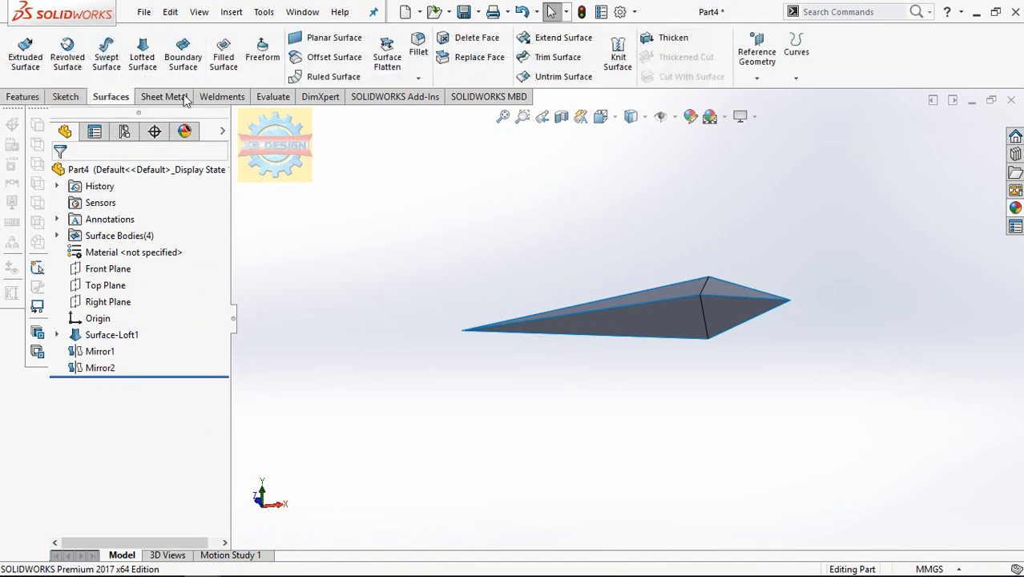
left_click(614, 62)
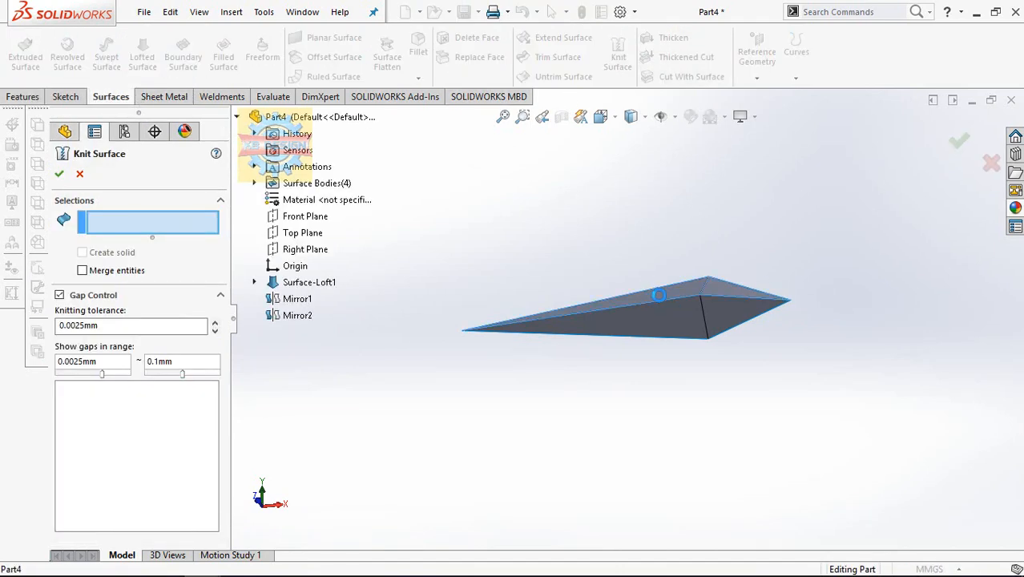
left_click(687, 340)
left_click(689, 332)
middle_click_drag(686, 335, 627, 338)
left_click(623, 323)
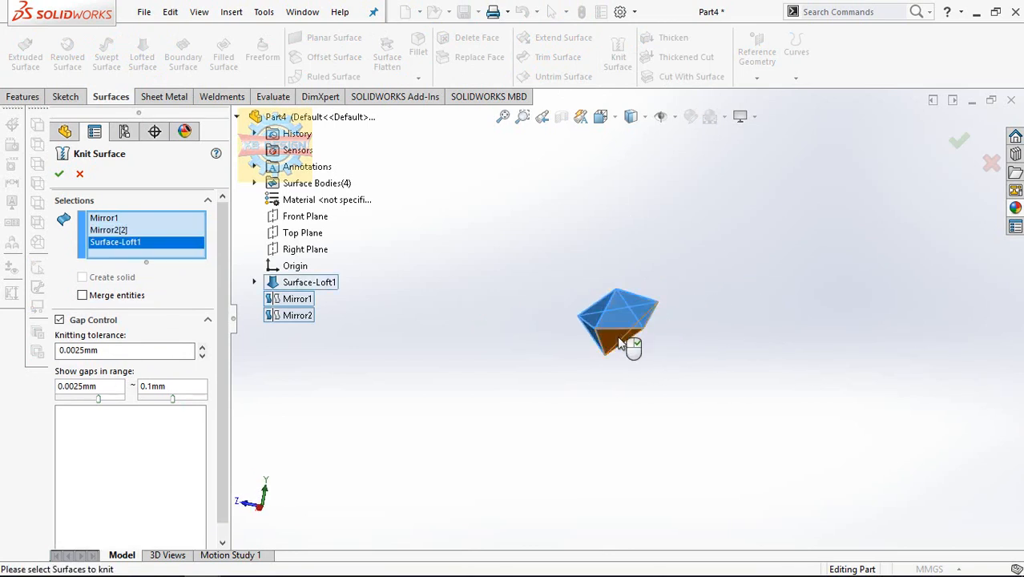
left_click(601, 298)
middle_click_drag(601, 298, 741, 320)
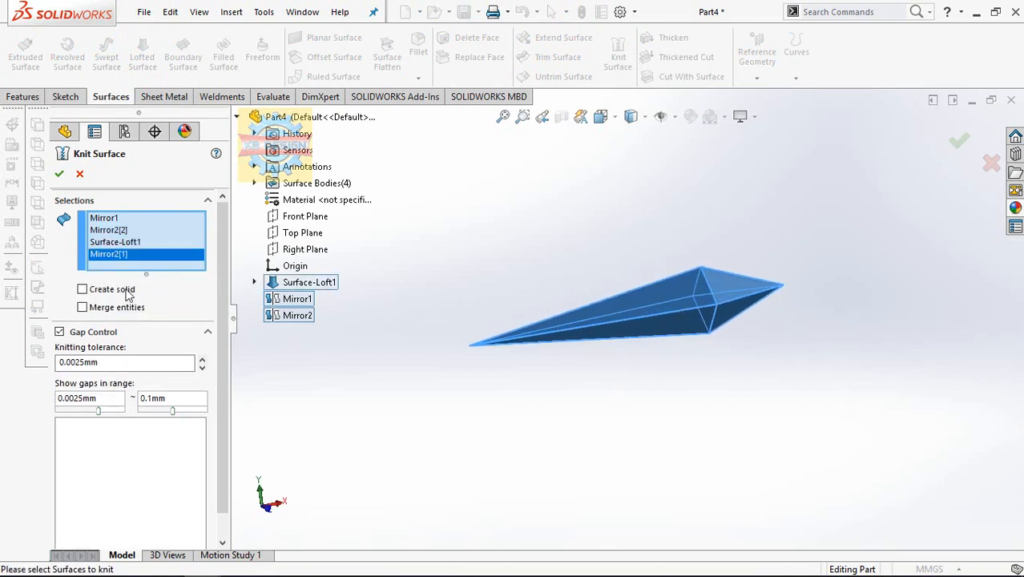
left_click(58, 174)
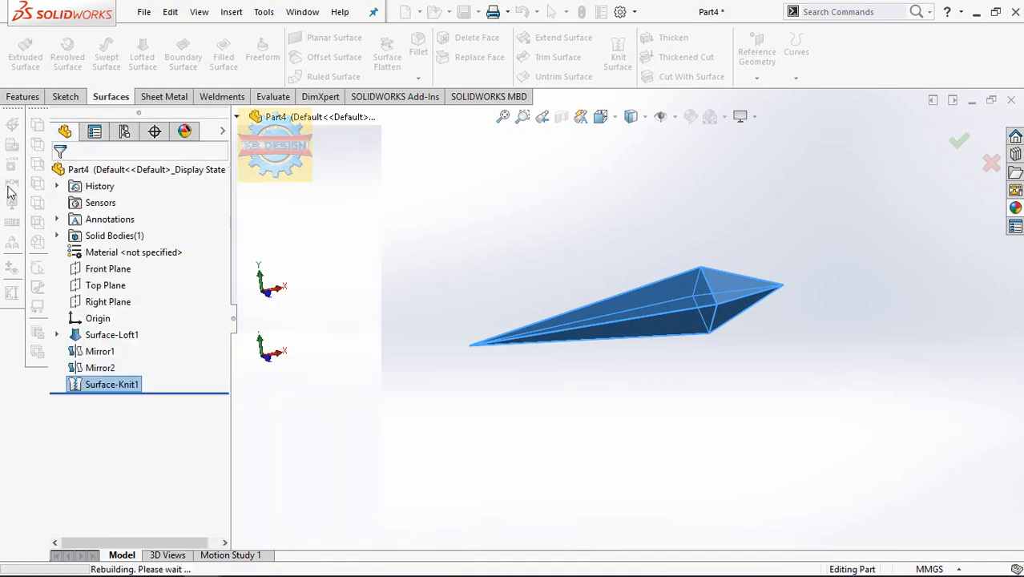
Step: Sketch a corner rectangle on the Front Plane, starting on the central axis about 15.3 mm from the origin and extending beyond the shorter tip
left_click(108, 268)
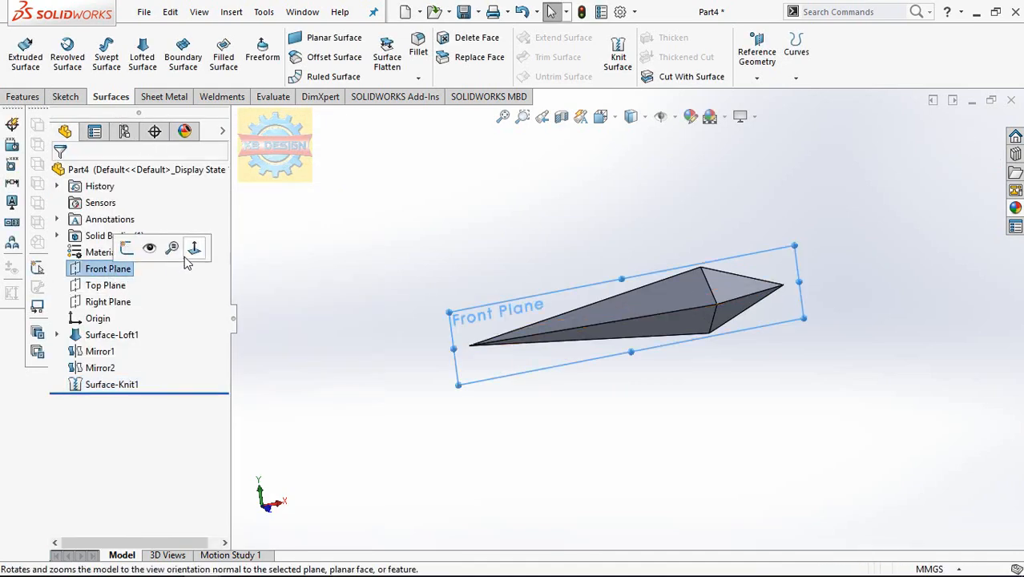
left_click(195, 240)
scroll(599, 250, "up", 3)
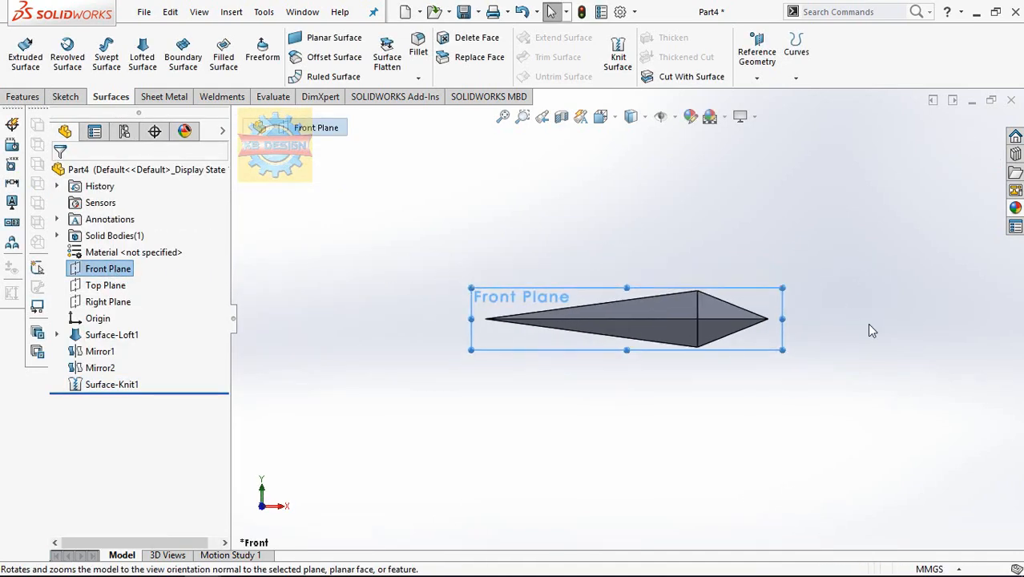
scroll(867, 323, "down", 1)
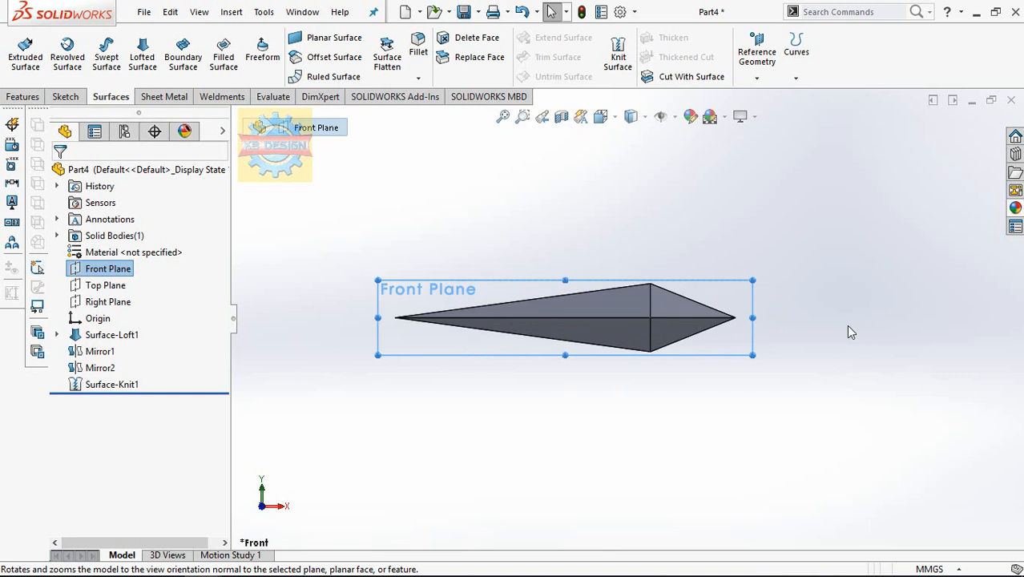
left_click(65, 96)
left_click(21, 50)
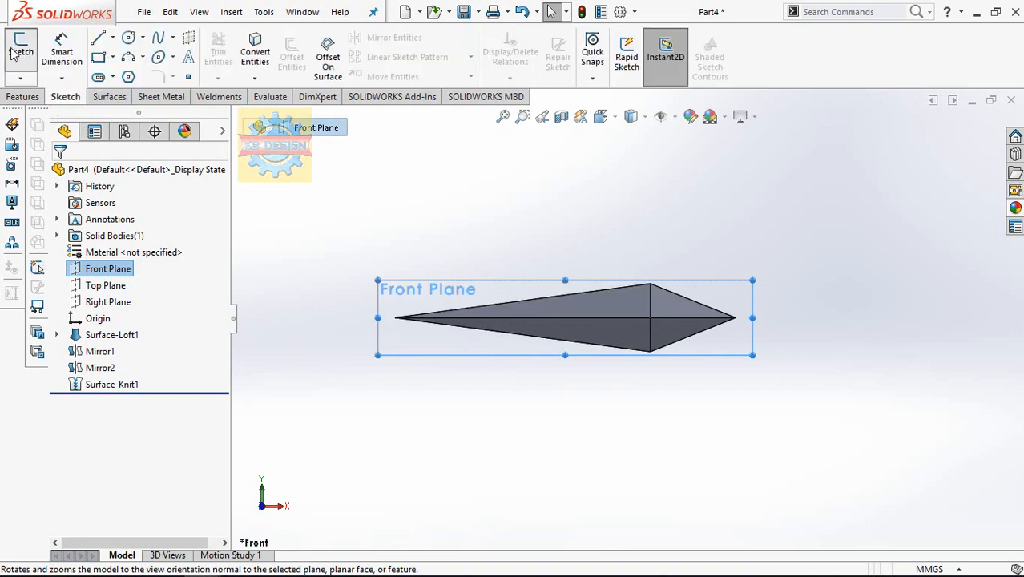
left_click(101, 58)
left_click(703, 318)
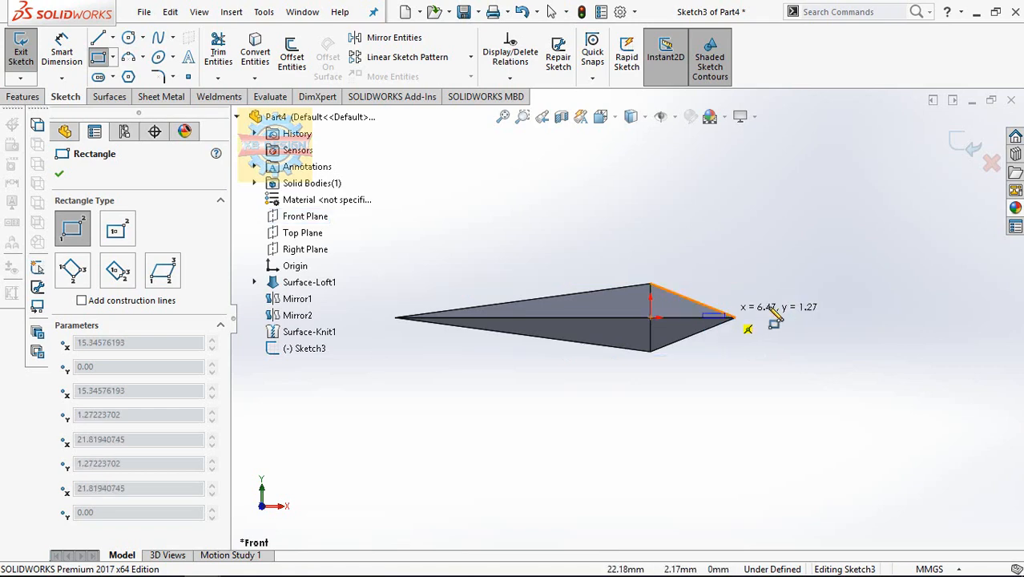
left_click(830, 303)
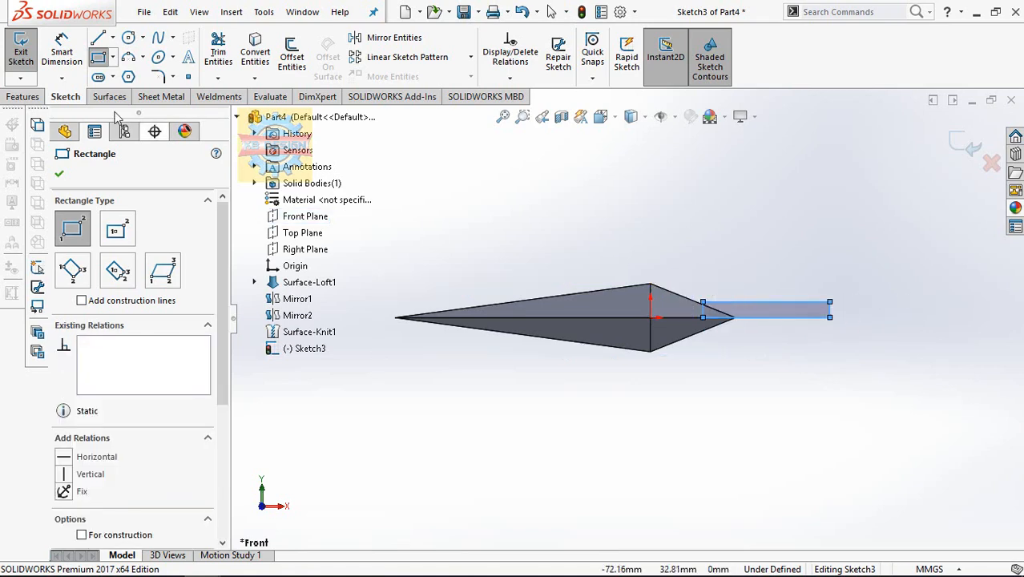
Step: Dimension the rectangle so its far end is 60 mm from the origin and its height is 4 mm
left_click(62, 49)
left_click(831, 314)
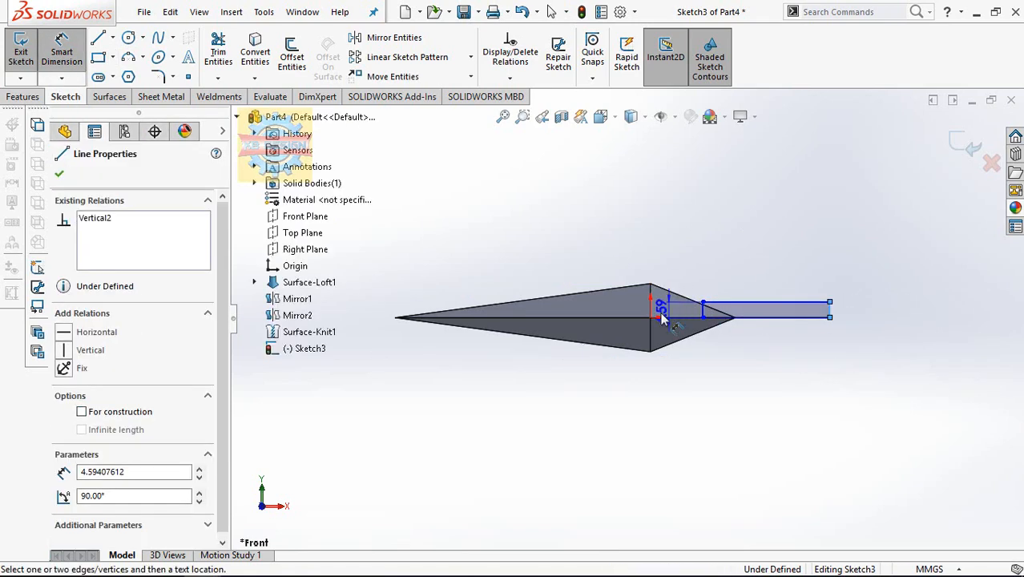
left_click(651, 319)
left_click(752, 287)
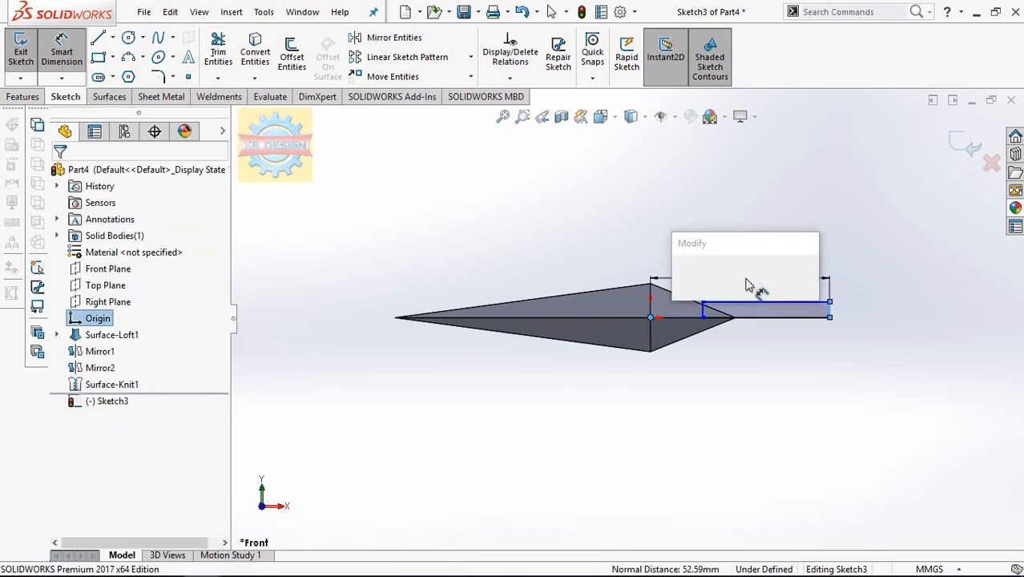
type("60")
key("Return")
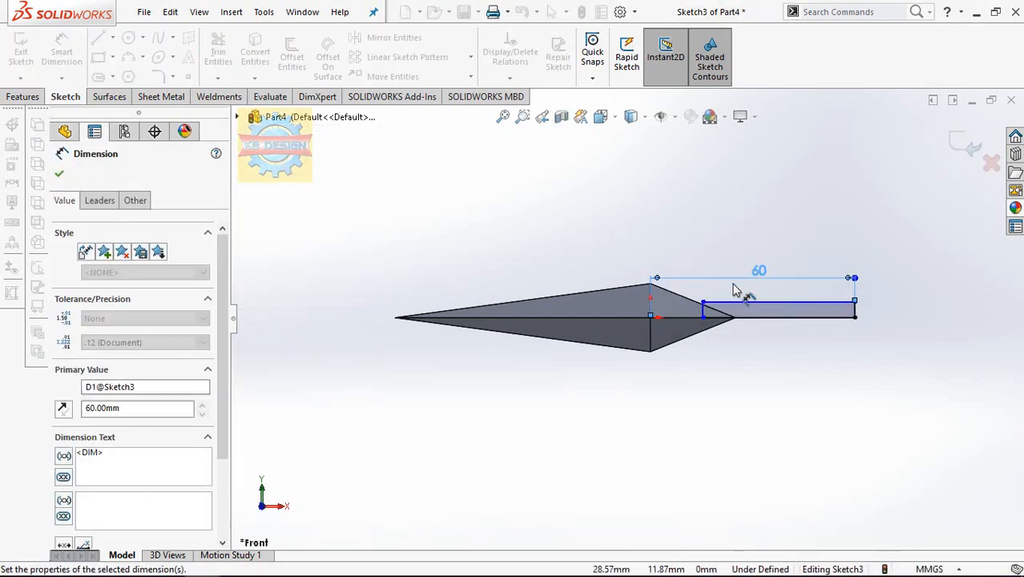
left_click(843, 314)
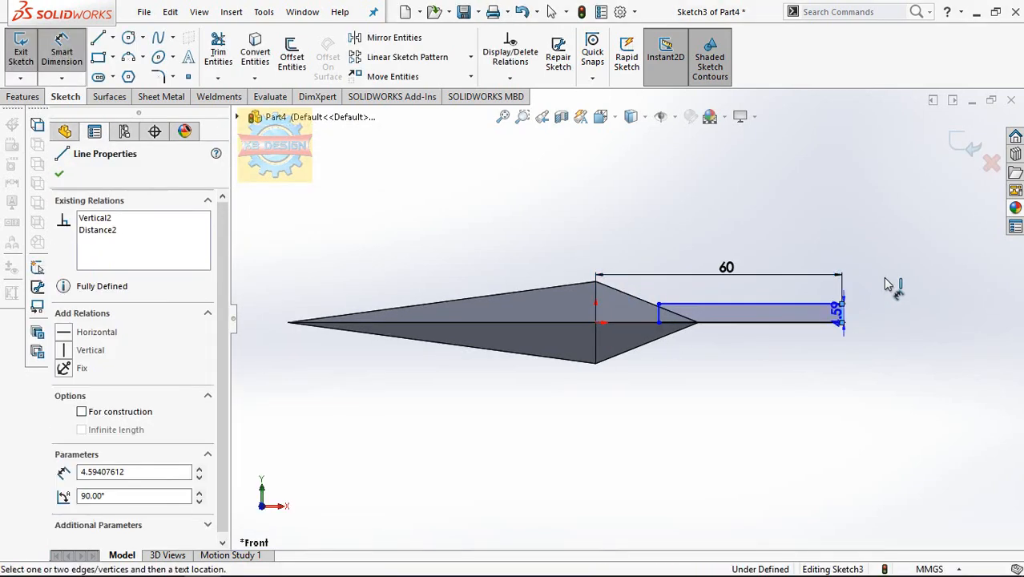
left_click(886, 282)
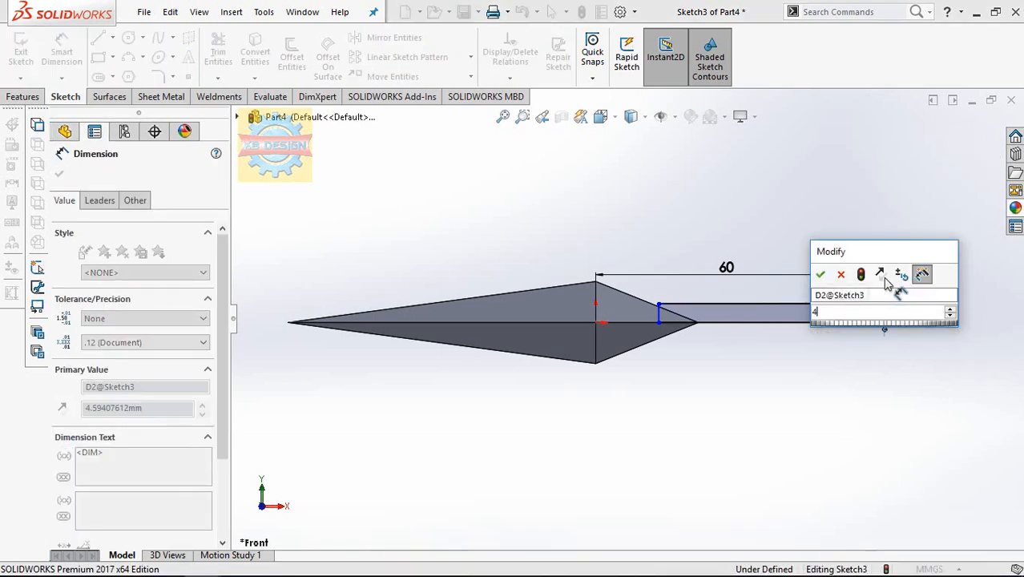
Step: Revolve the rectangle 360 degrees about its lower horizontal line into a cylindrical handle, merging the result
left_click(26, 96)
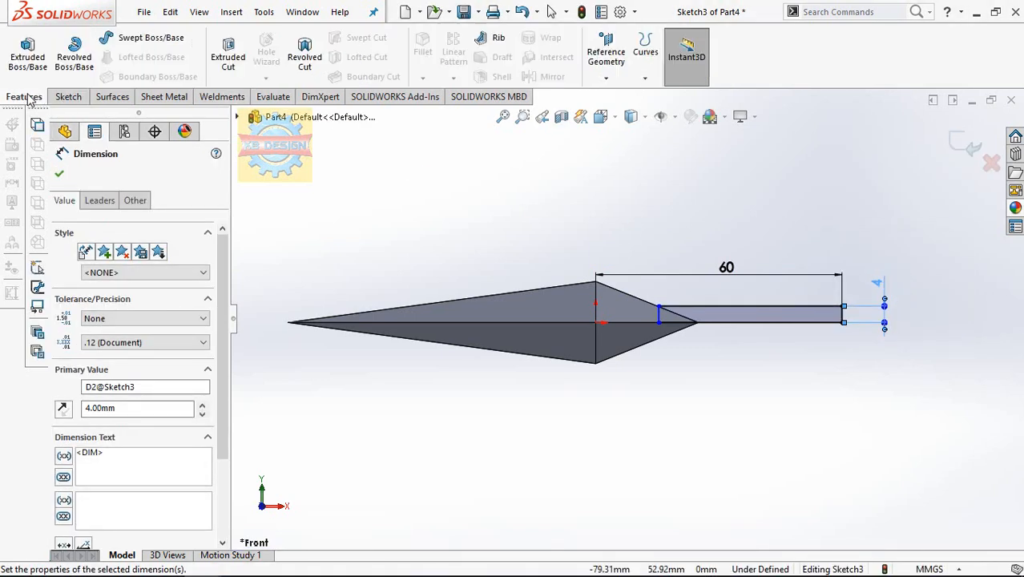
left_click(74, 68)
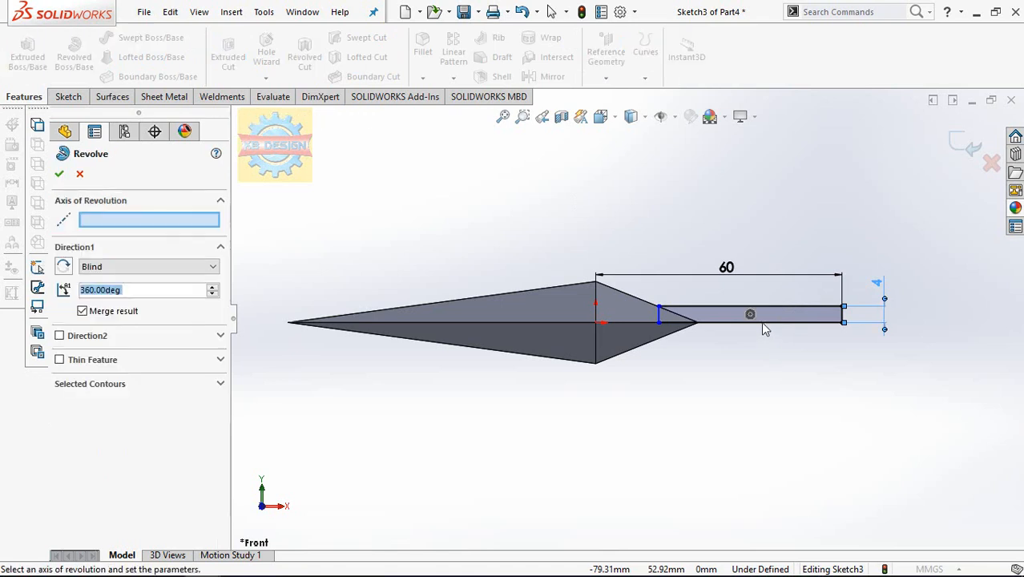
left_click(784, 324)
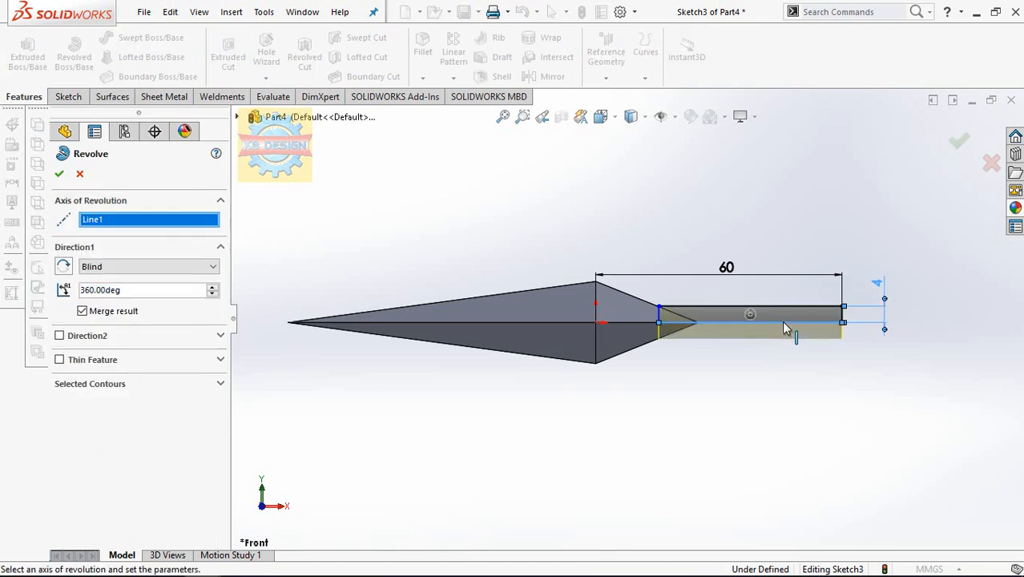
left_click(60, 175)
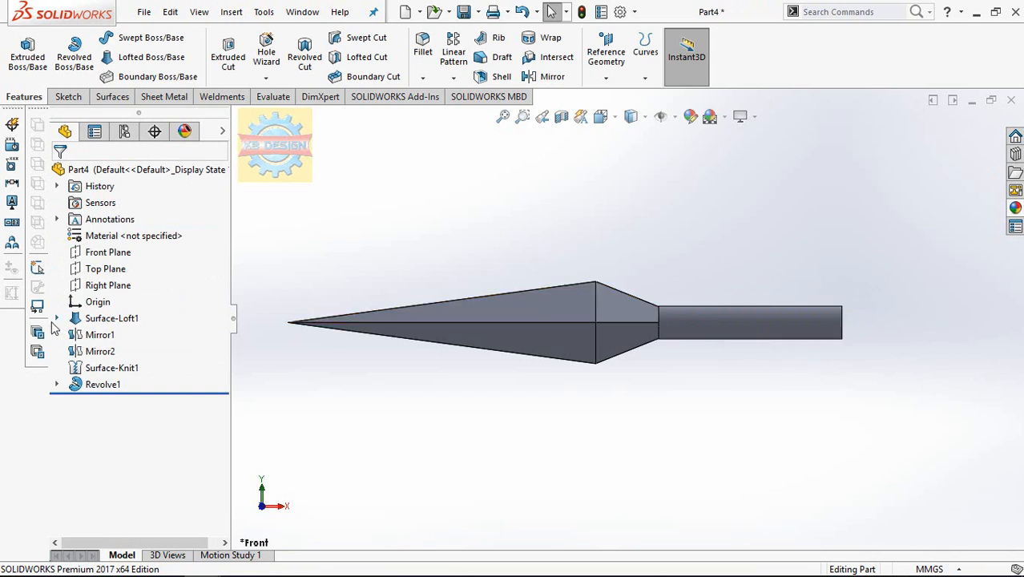
Step: Sketch a circle of 4 mm radius on the Front Plane, centred on the midpoint of the handle's end
left_click(68, 96)
left_click(18, 50)
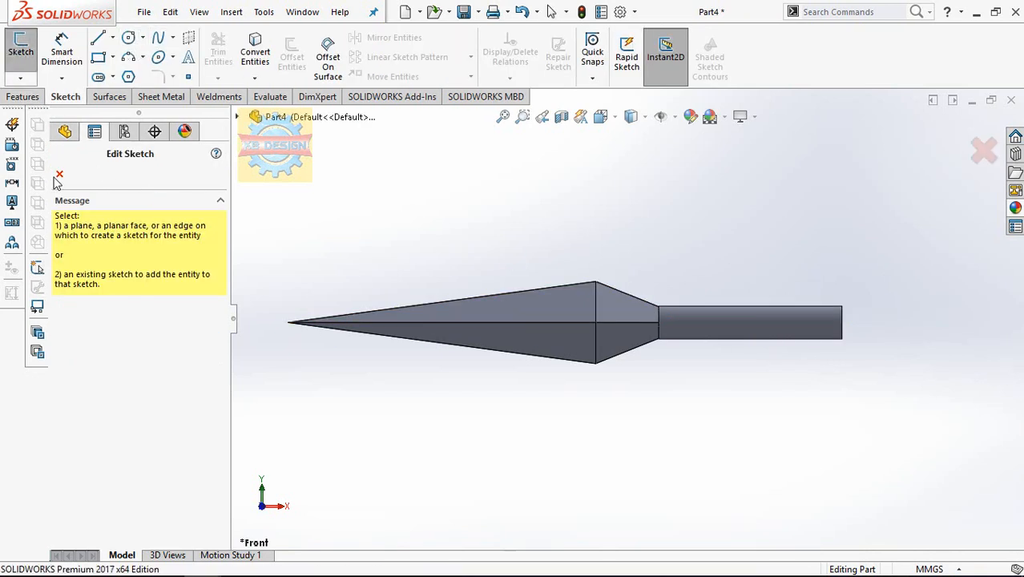
key("Escape")
left_click(104, 253)
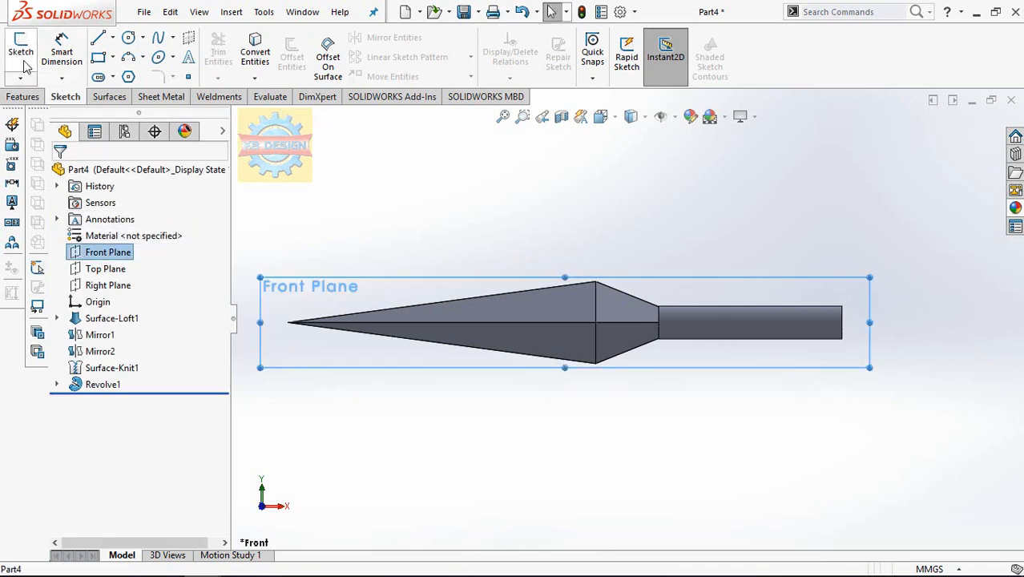
left_click(24, 64)
left_click(127, 39)
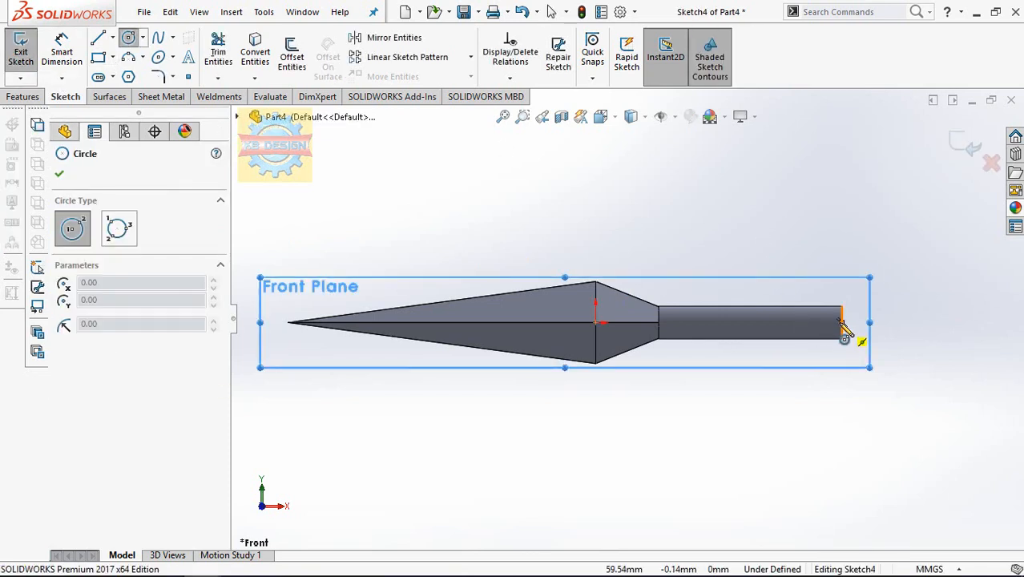
left_click(845, 323)
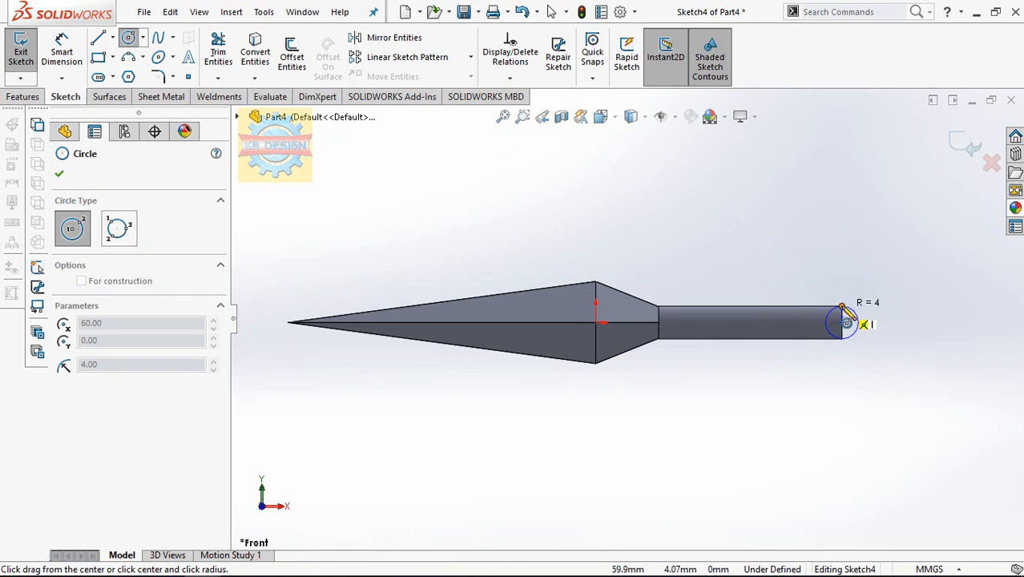
left_click(842, 307)
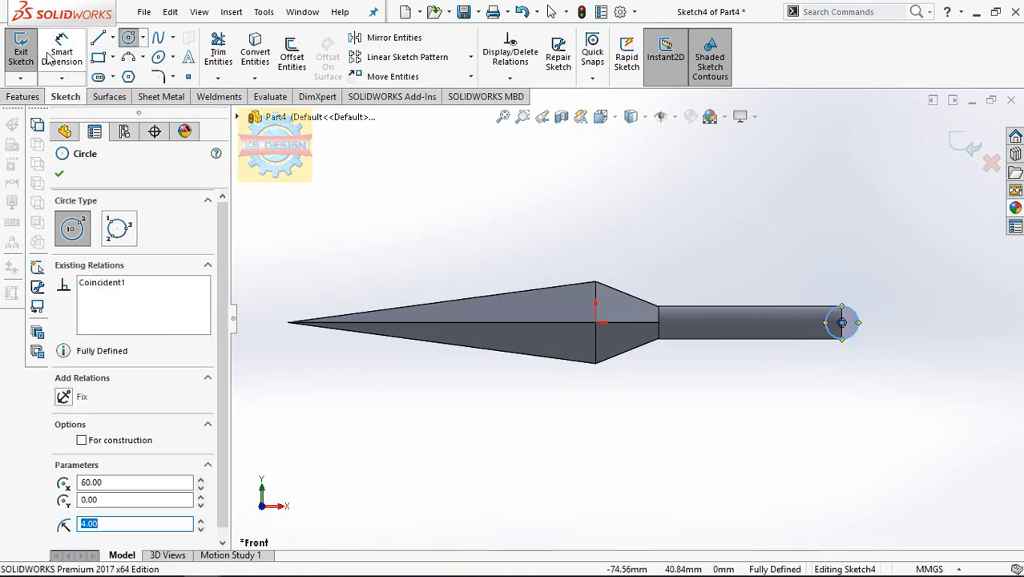
Step: Sketch a vertical centerline about 54.5 mm long beyond the circle at the handle's end
left_click(113, 39)
left_click(132, 78)
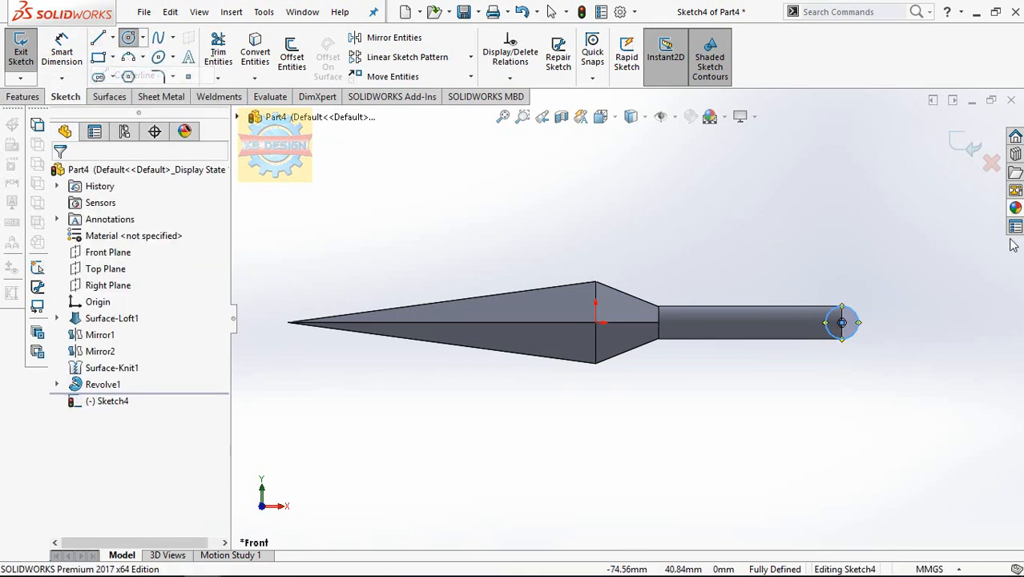
left_click_drag(965, 284, 957, 427)
Step: Dimension the centerline 75 mm from the blade's vertical edge through the origin
left_click(59, 56)
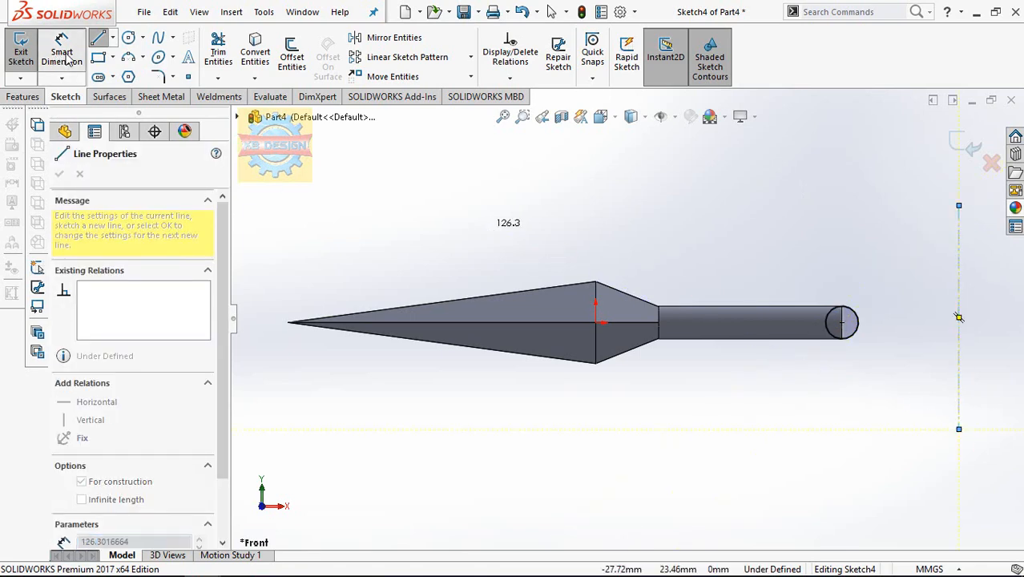
left_click(961, 261)
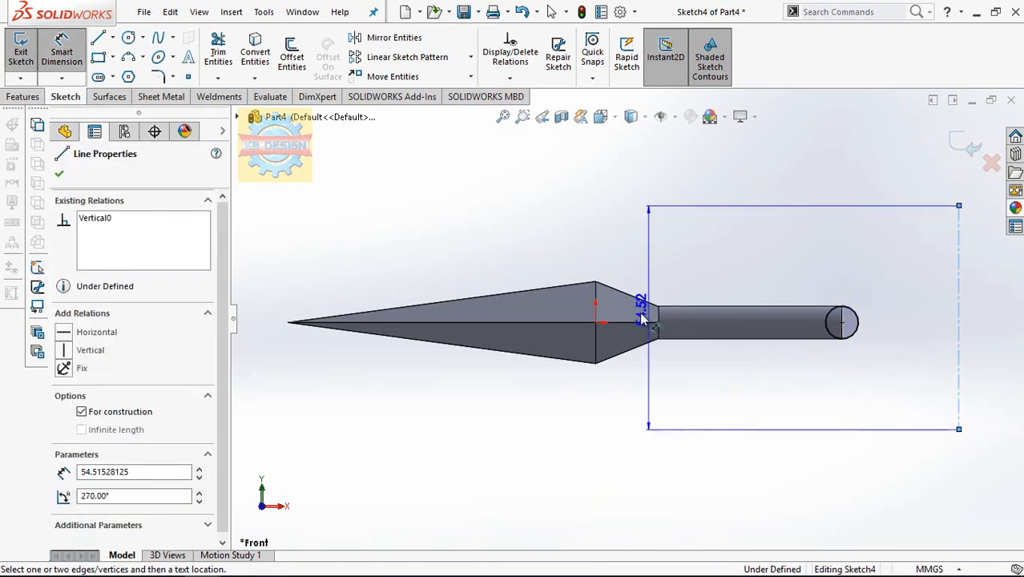
left_click(595, 321)
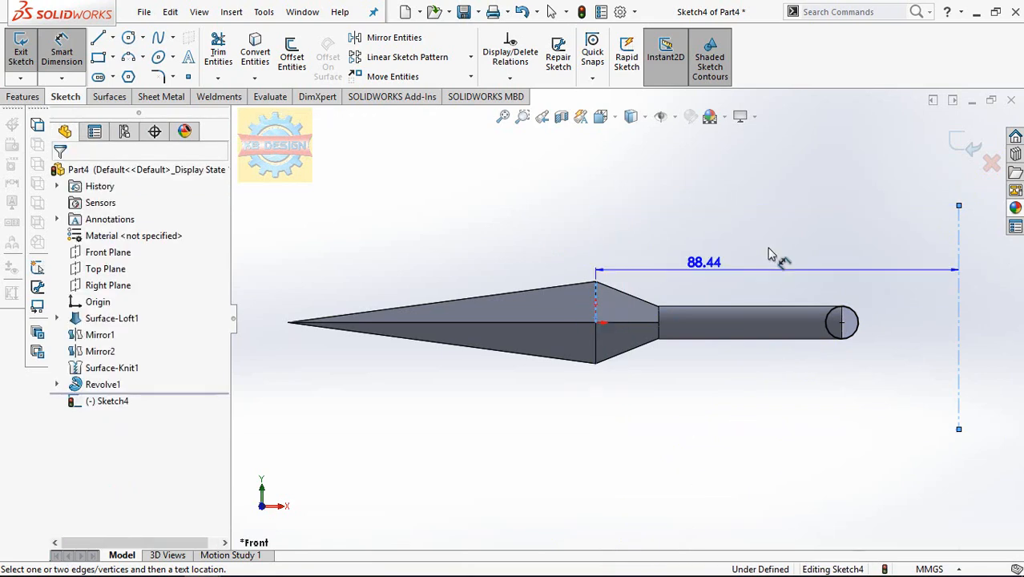
left_click(798, 240)
type("75")
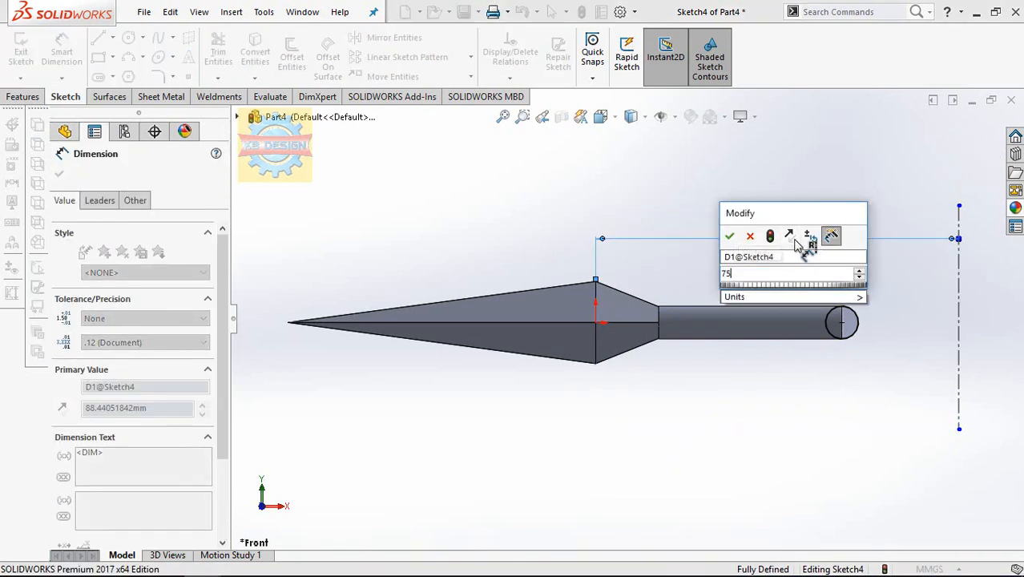
key("Return")
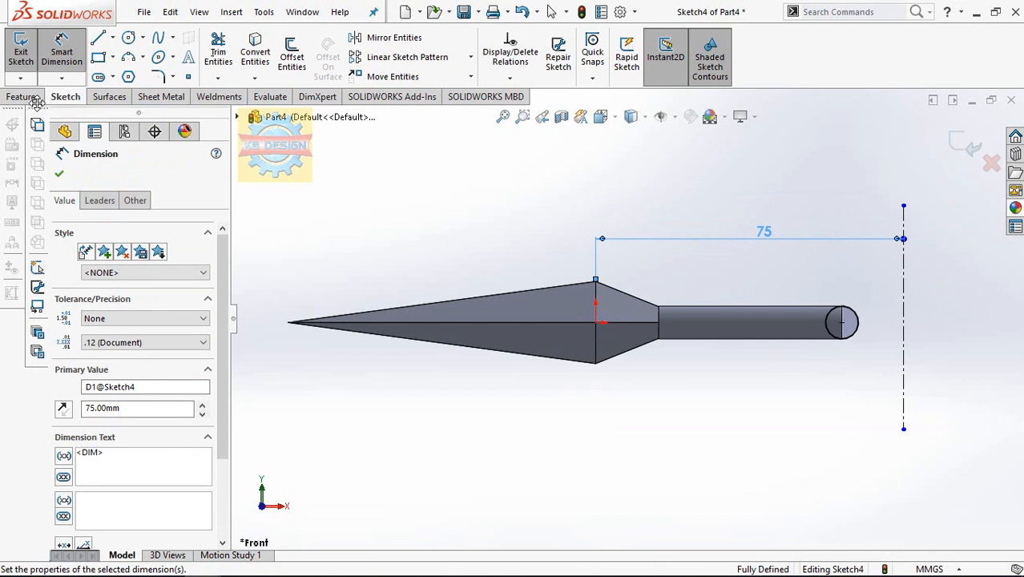
Step: Try to revolve the circle 360 degrees about the vertical centerline
left_click(32, 98)
left_click(73, 58)
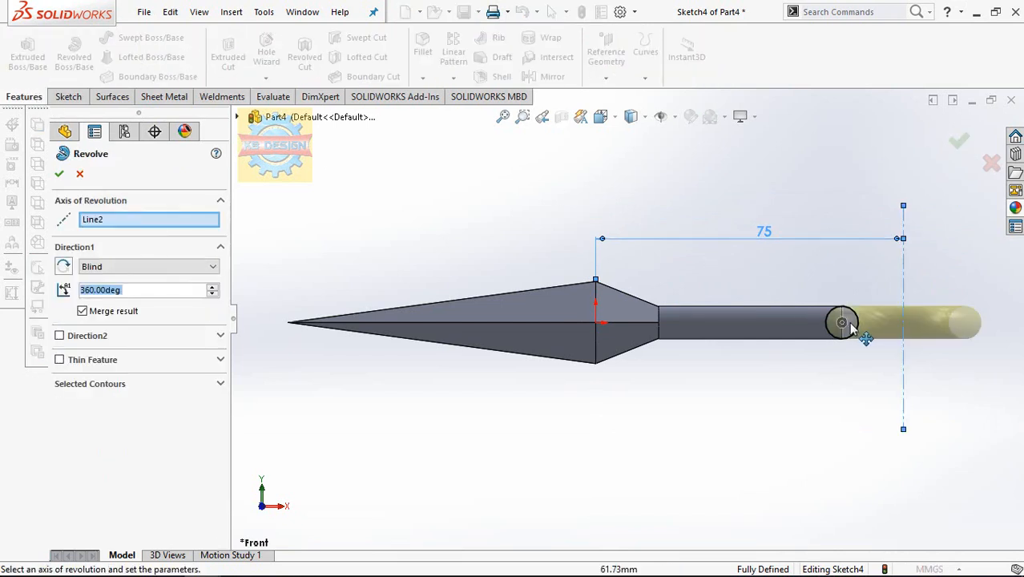
left_click(67, 178)
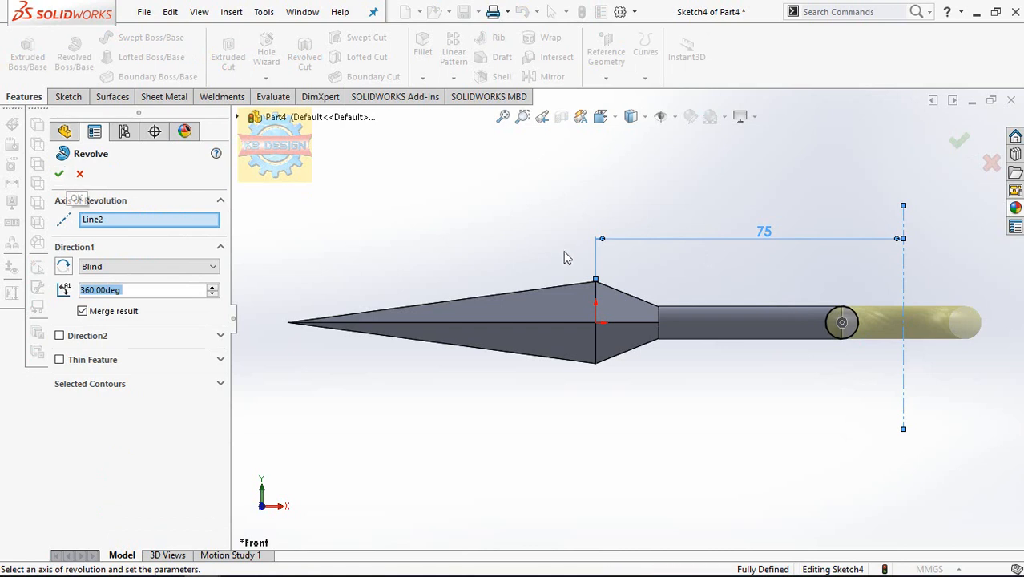
left_click(81, 174)
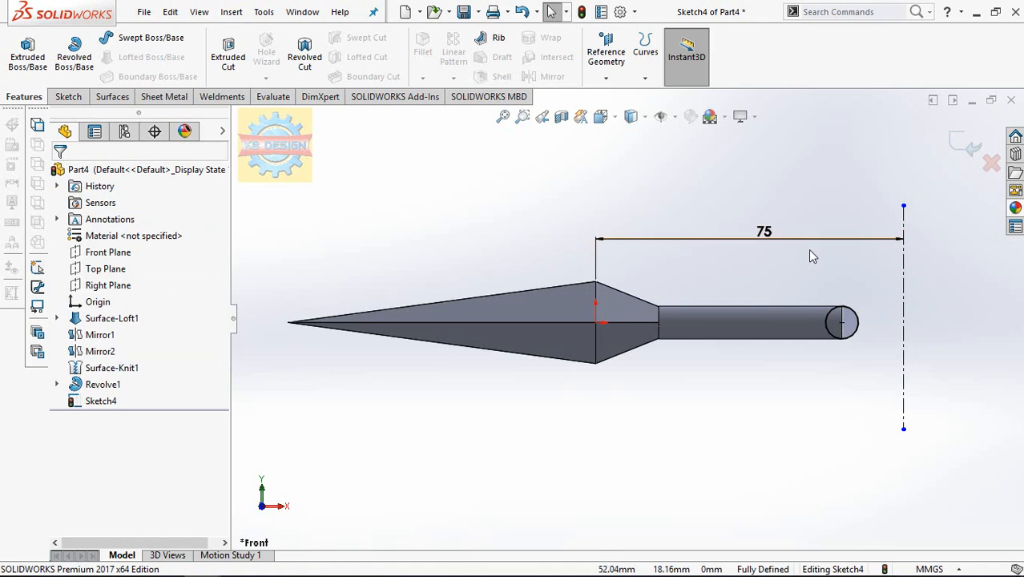
mouse_move(809, 253)
middle_mouse_down()
mouse_move(808, 436)
mouse_move(801, 350)
middle_mouse_up()
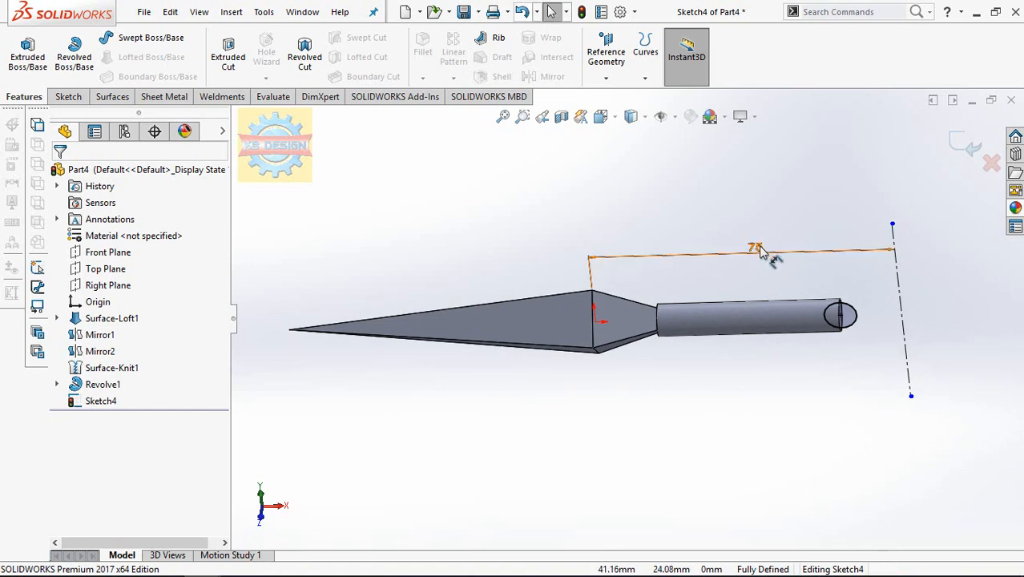
left_click(900, 315)
key("Delete")
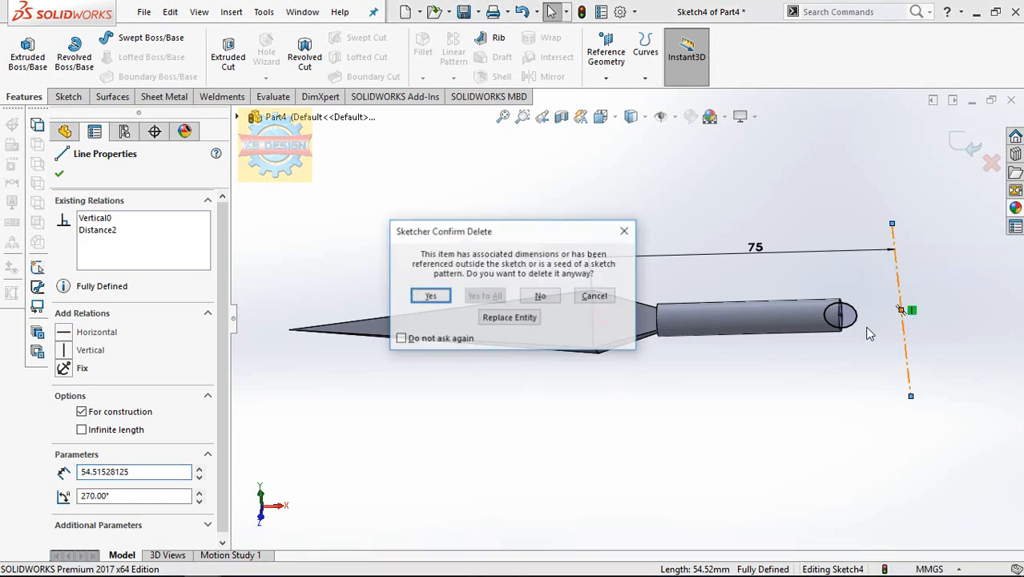
left_click(545, 296)
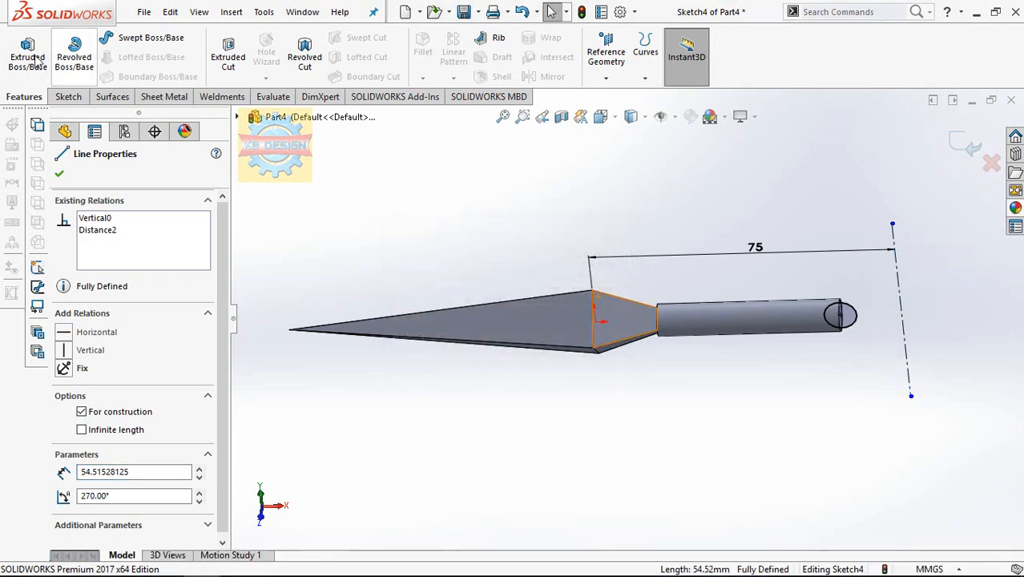
left_click(59, 173)
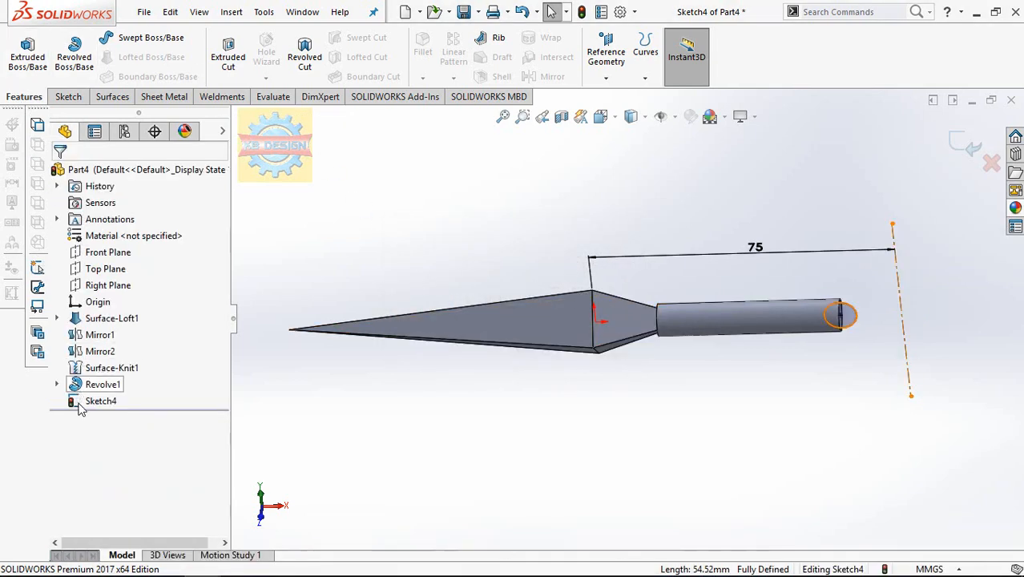
Step: Exit the circle sketch and change its sketch plane to the Top Plane
left_click(81, 404)
left_click(68, 96)
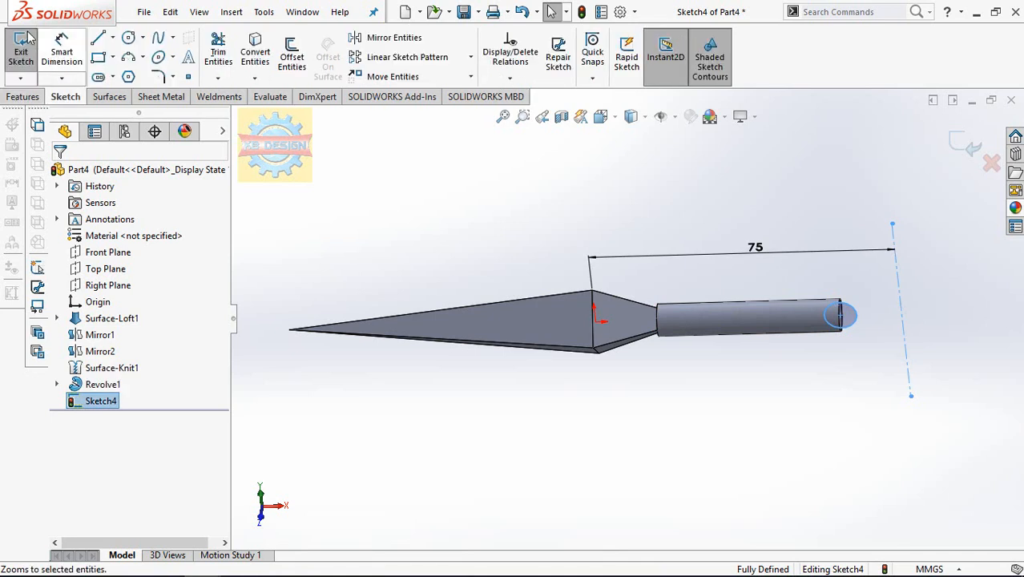
right_click(96, 401)
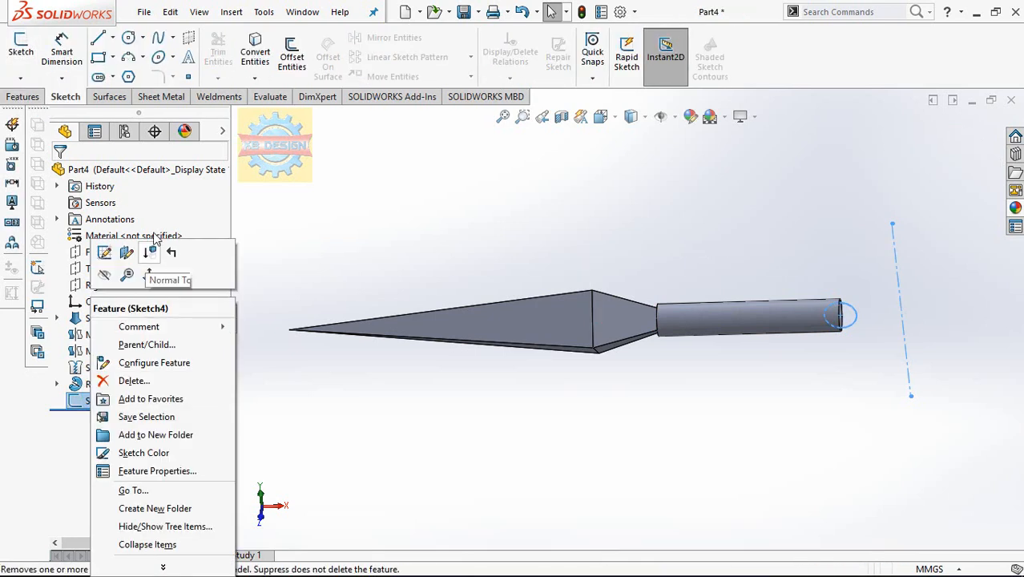
key("Escape")
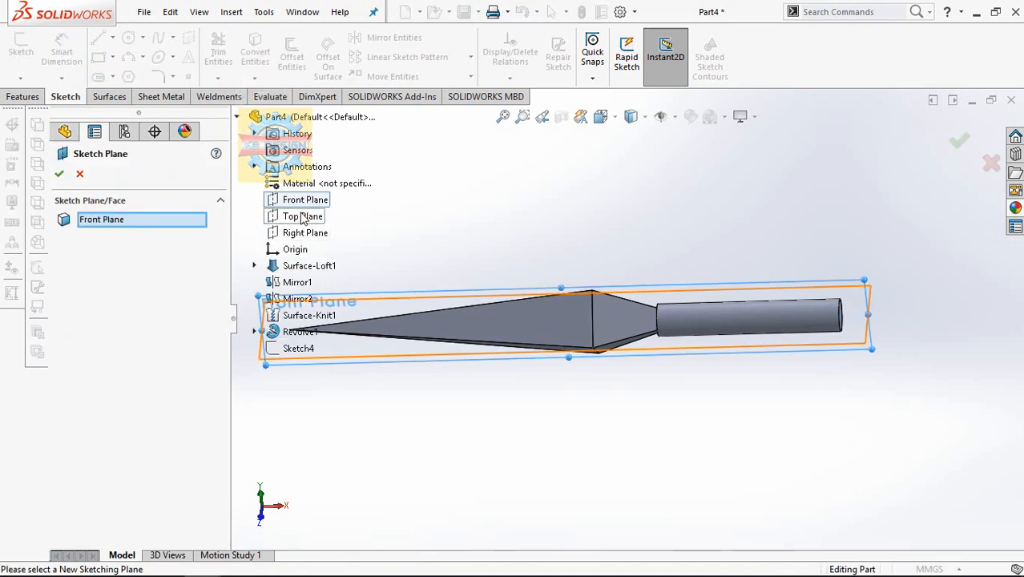
left_click(303, 218)
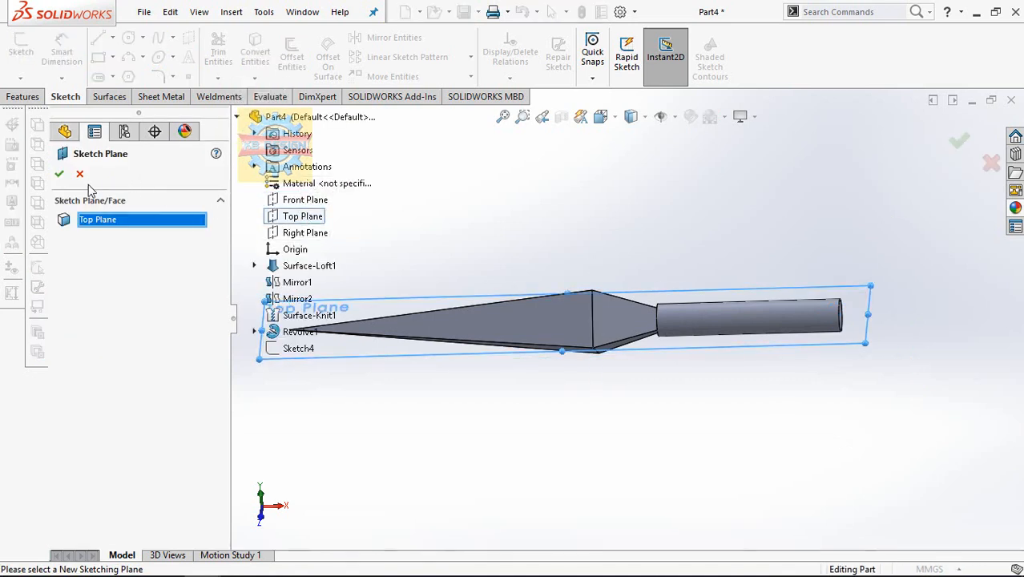
left_click(59, 175)
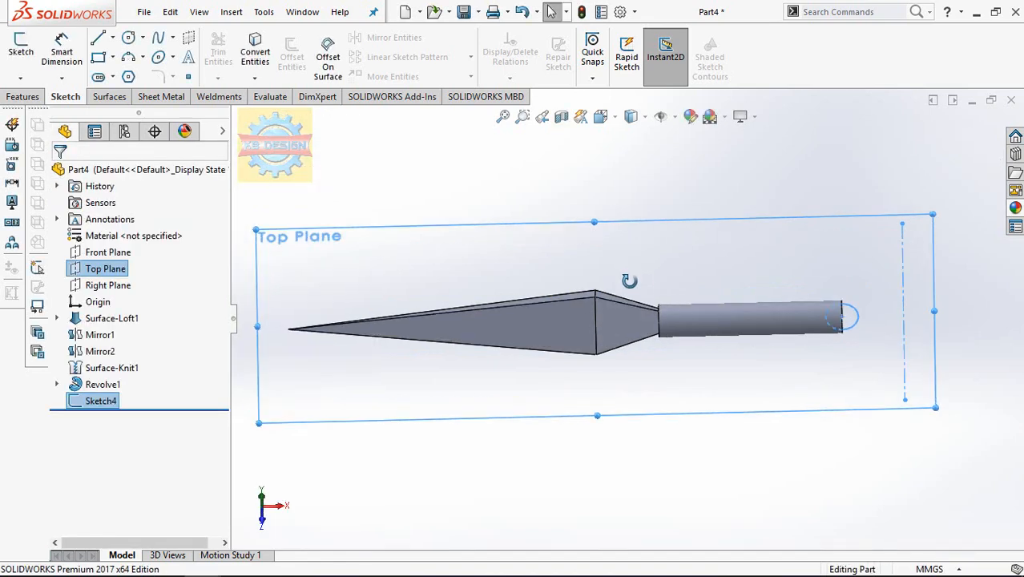
key("Escape")
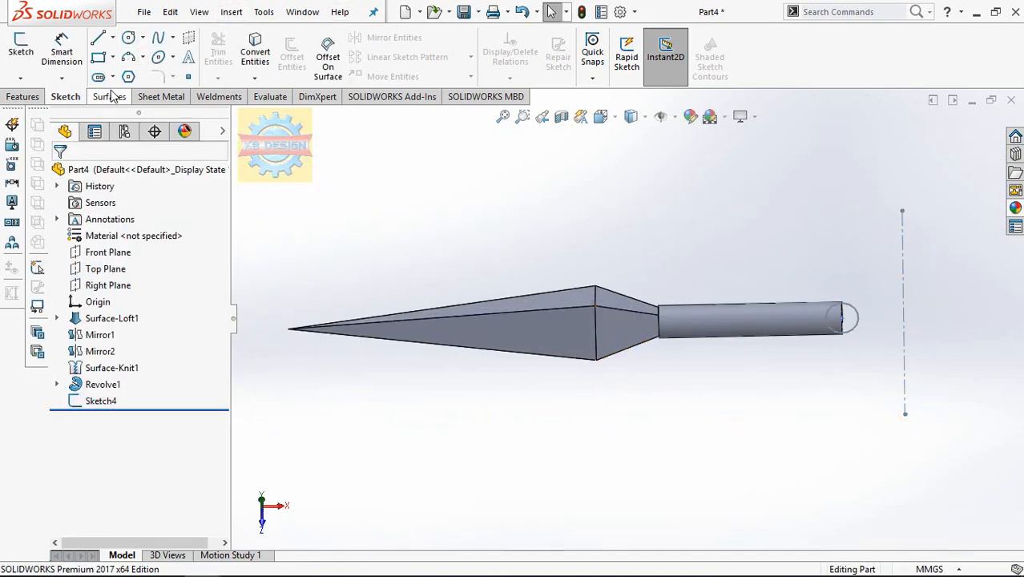
Step: Revolve the circle sketch 360 degrees about its centerline, with merged result, to form the end ring
left_click(24, 96)
left_click(74, 56)
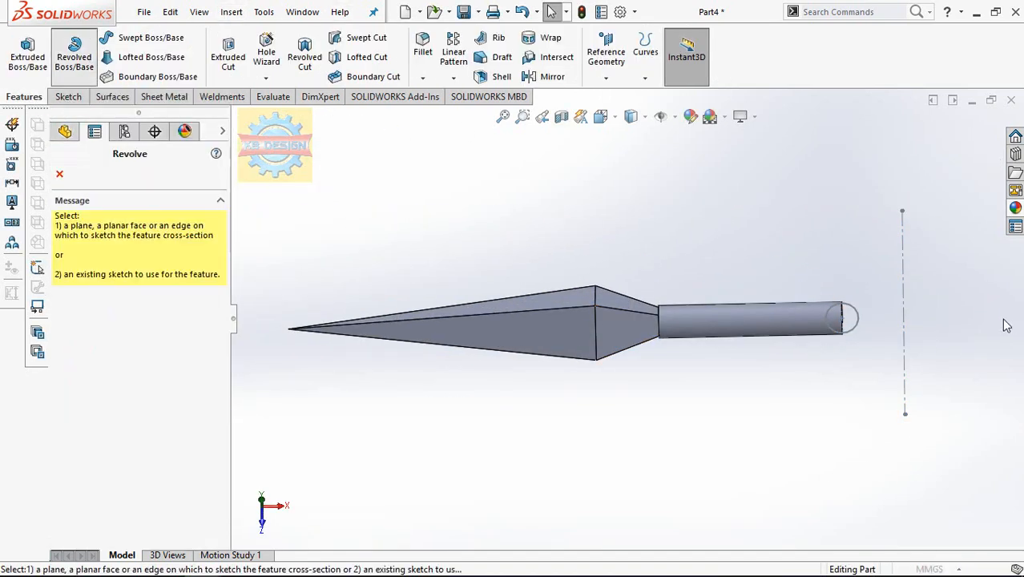
left_click(867, 326)
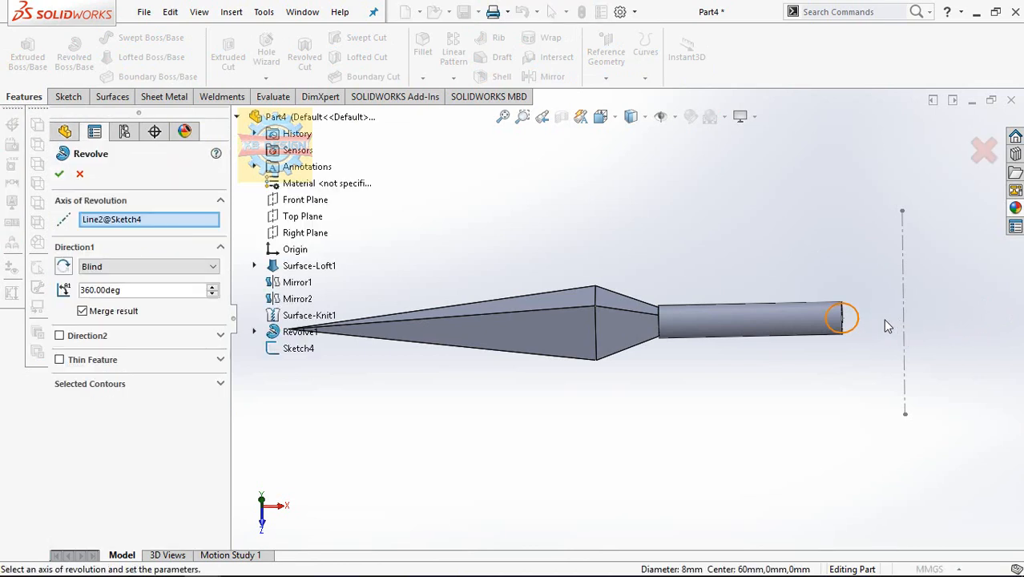
middle_click_drag(878, 312, 889, 120)
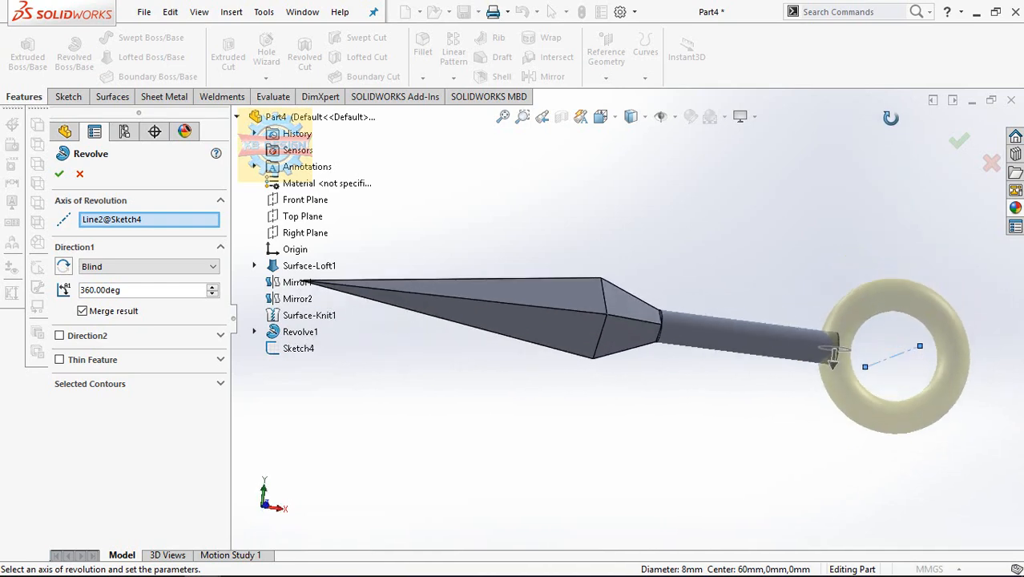
left_click(63, 174)
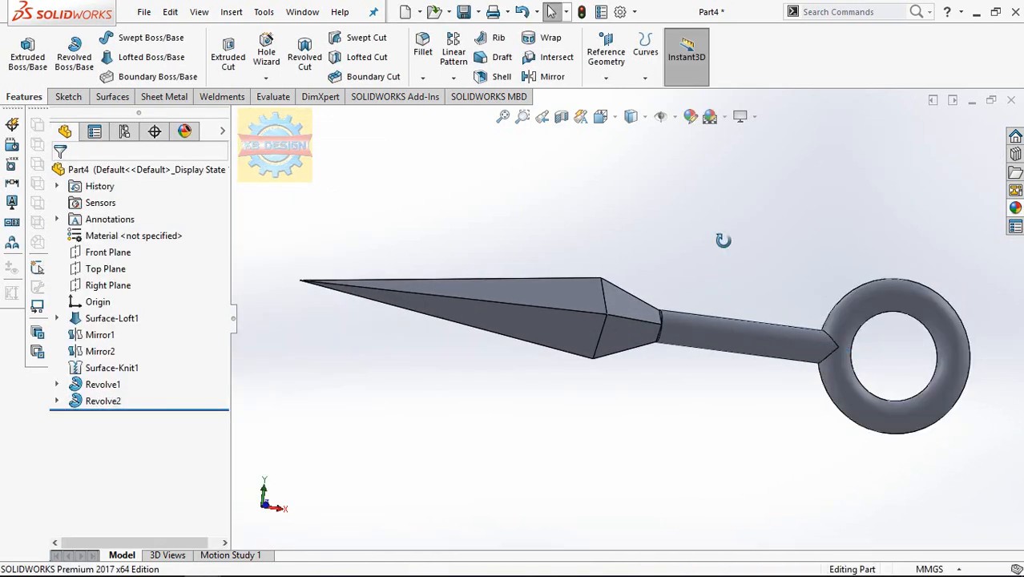
Step: Create a reference plane coincident with two adjoining edges of the blade's widest section
middle_click_drag(723, 240, 729, 272)
scroll(670, 346, "down", 3)
middle_click_drag(659, 351, 642, 347)
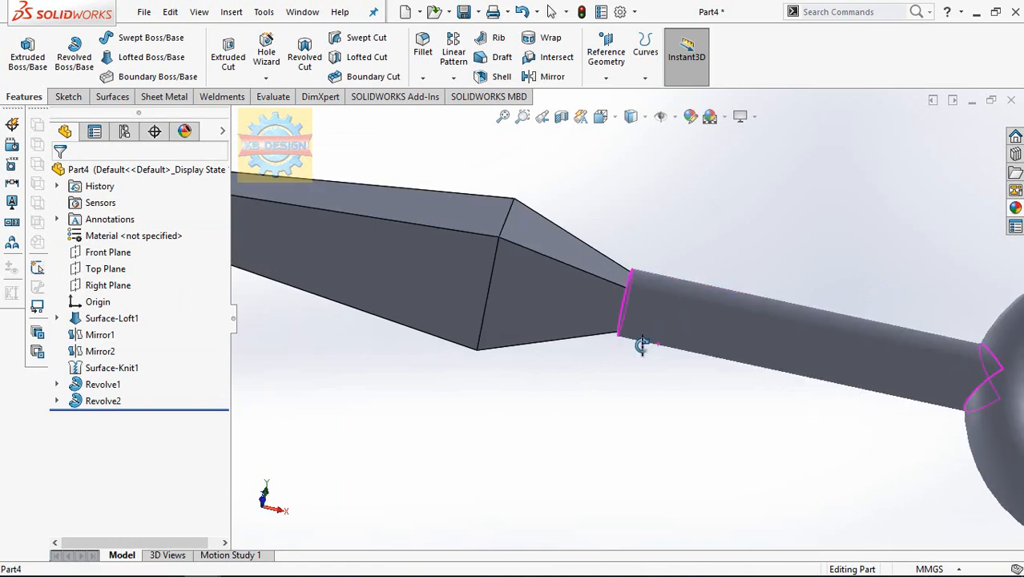
left_click(606, 78)
left_click(615, 97)
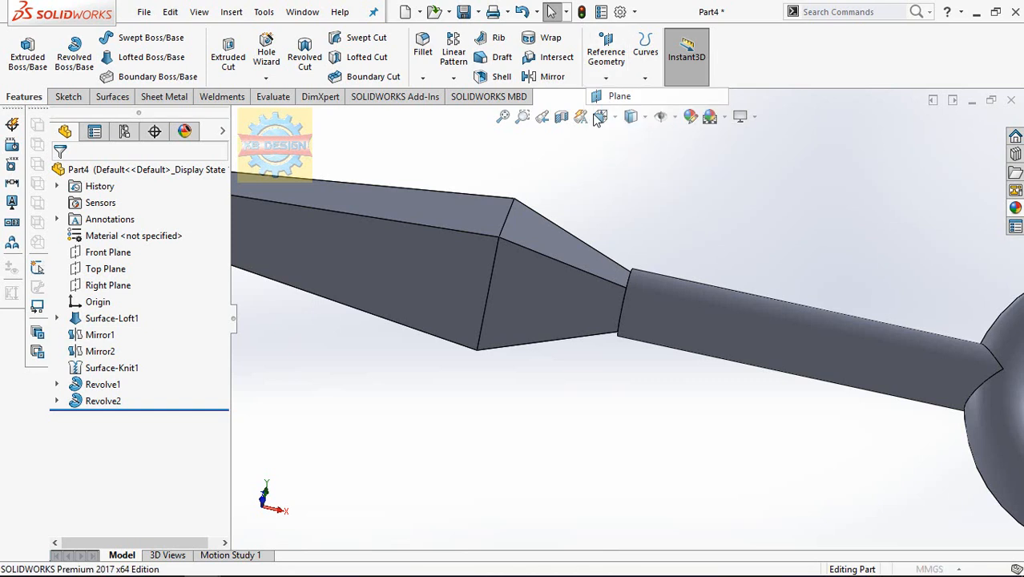
left_click(510, 219)
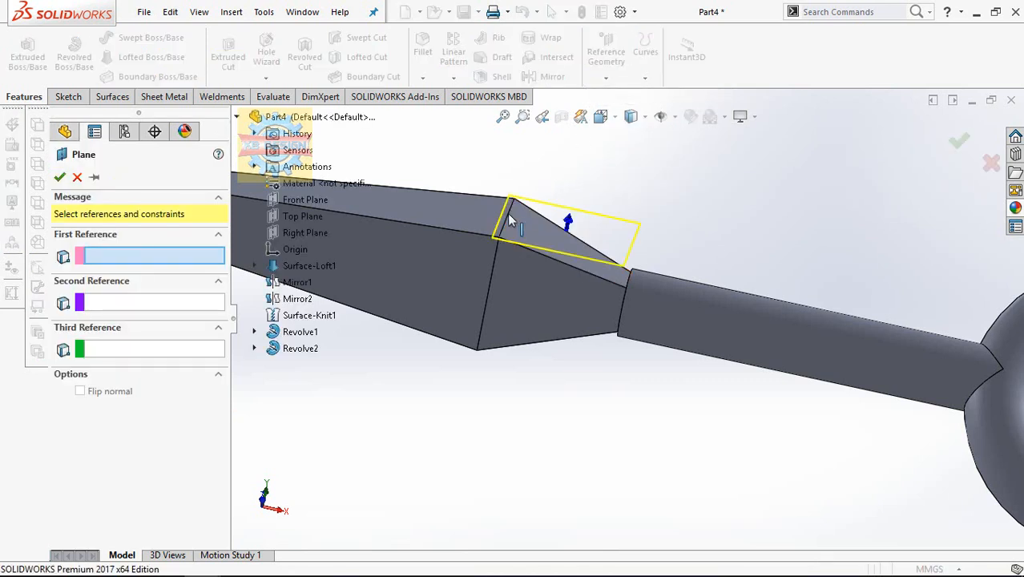
left_click(490, 289)
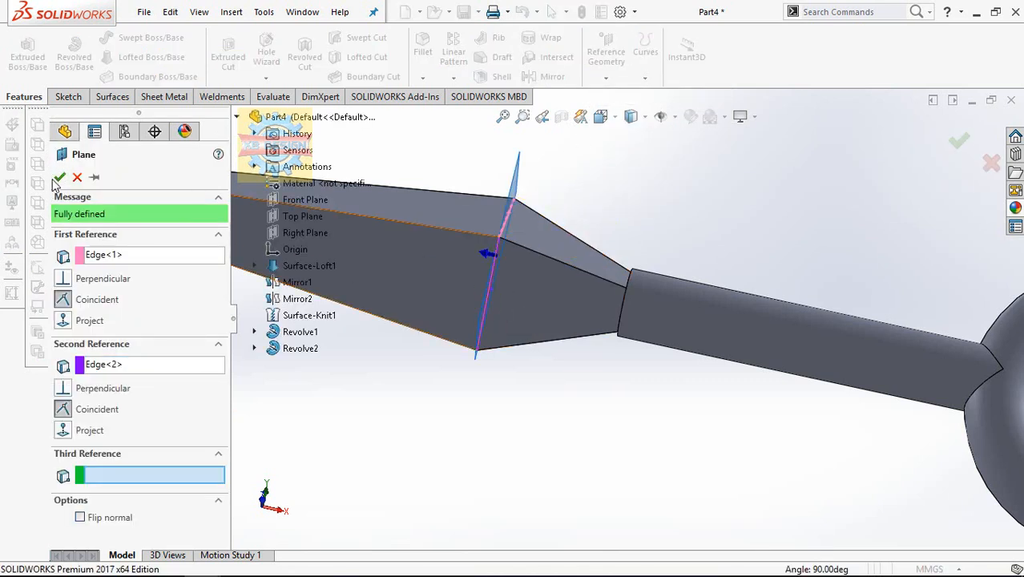
left_click(59, 178)
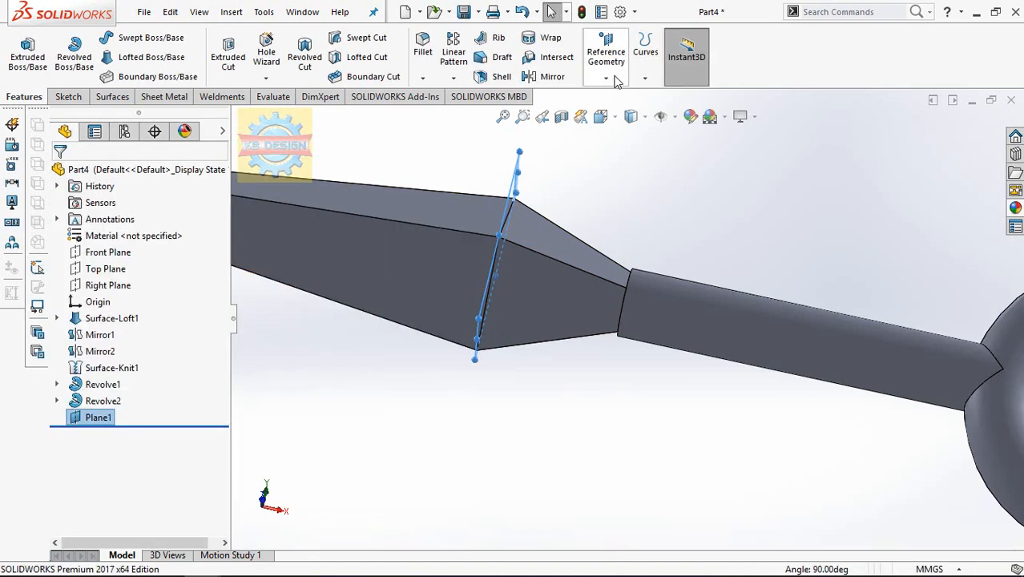
Step: Create a plane offset 12 mm from Plane1 toward the handle, and hide Plane1
left_click(606, 77)
left_click(615, 95)
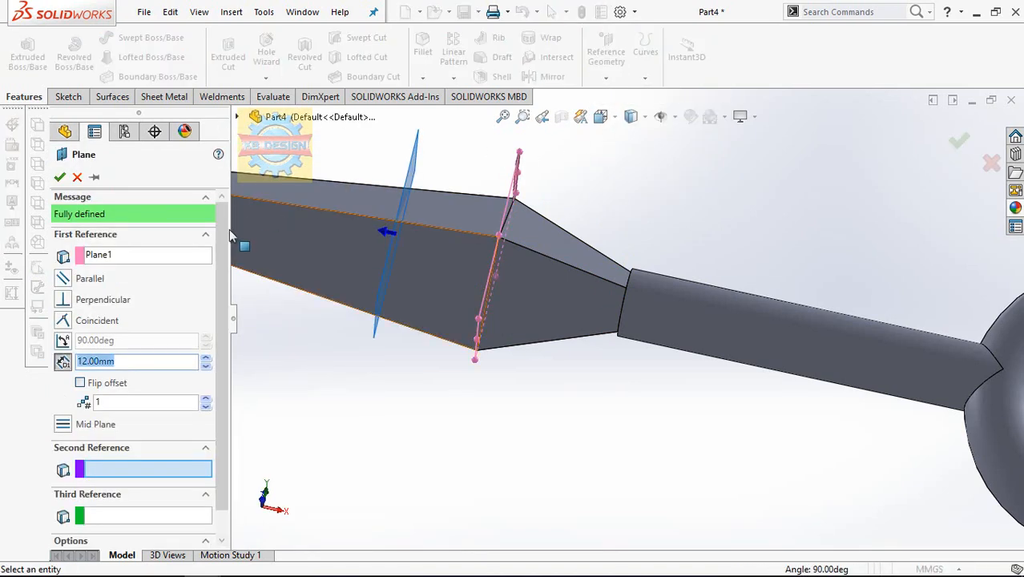
left_click(97, 384)
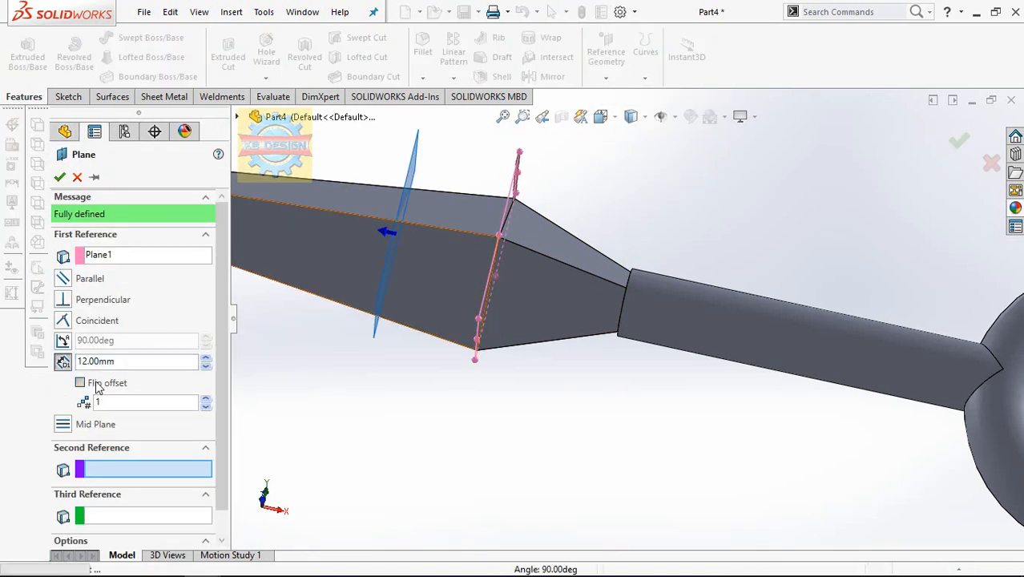
left_click(59, 177)
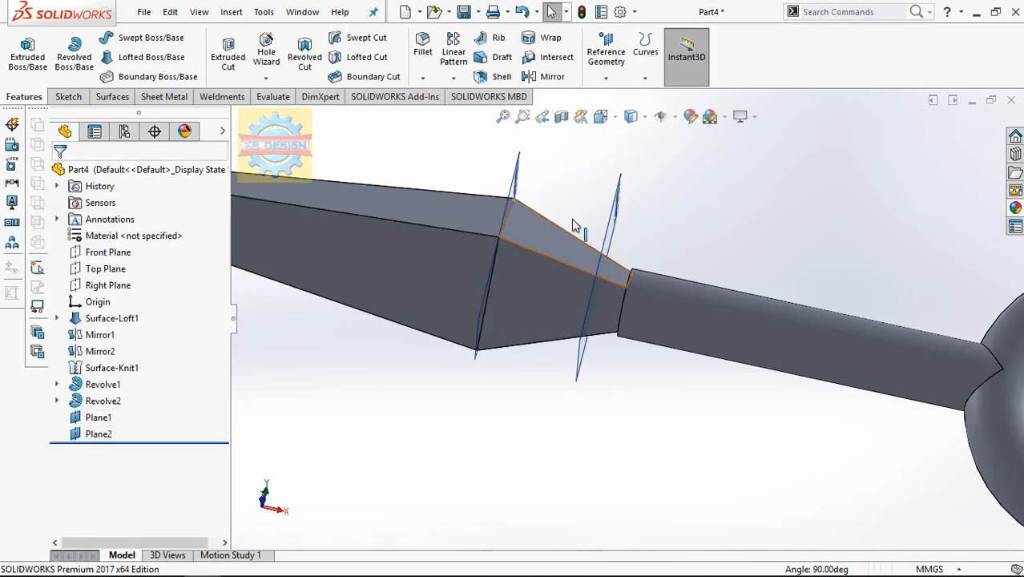
left_click(517, 185)
left_click(606, 138)
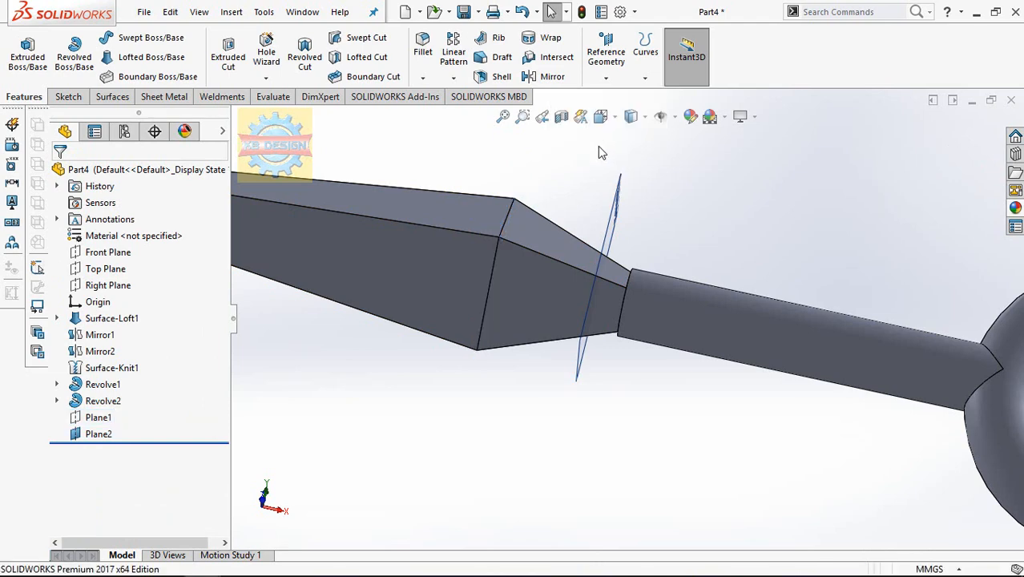
Step: On Plane2, sketch a circle about 9.3 mm in radius centred on the origin
left_click(68, 97)
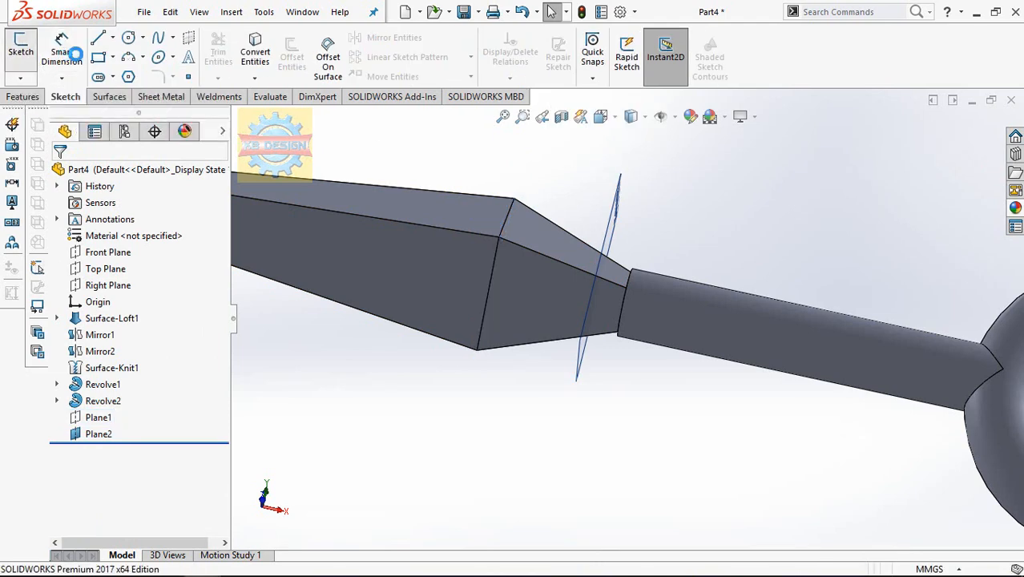
left_click(133, 39)
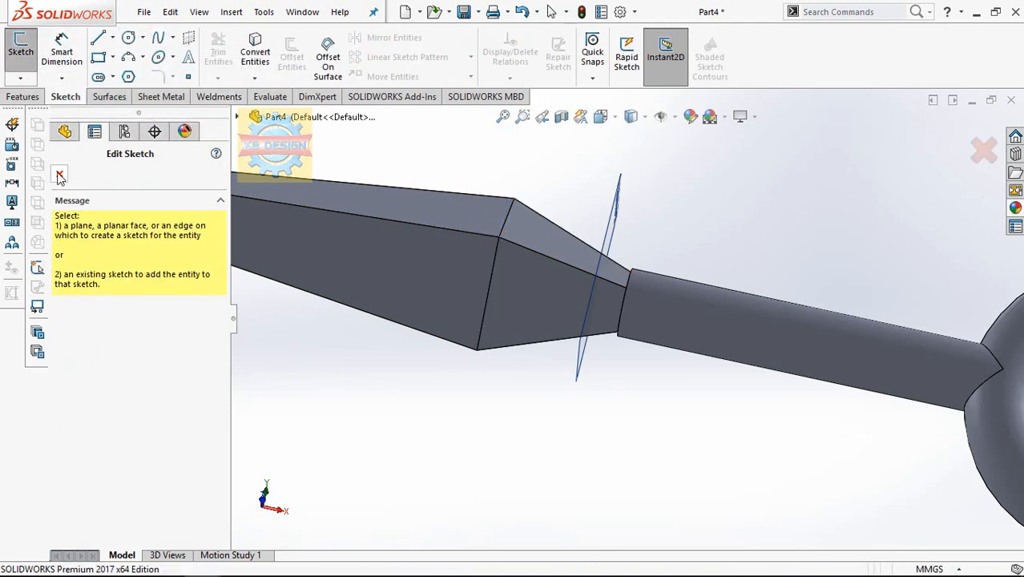
left_click(60, 177)
left_click(99, 433)
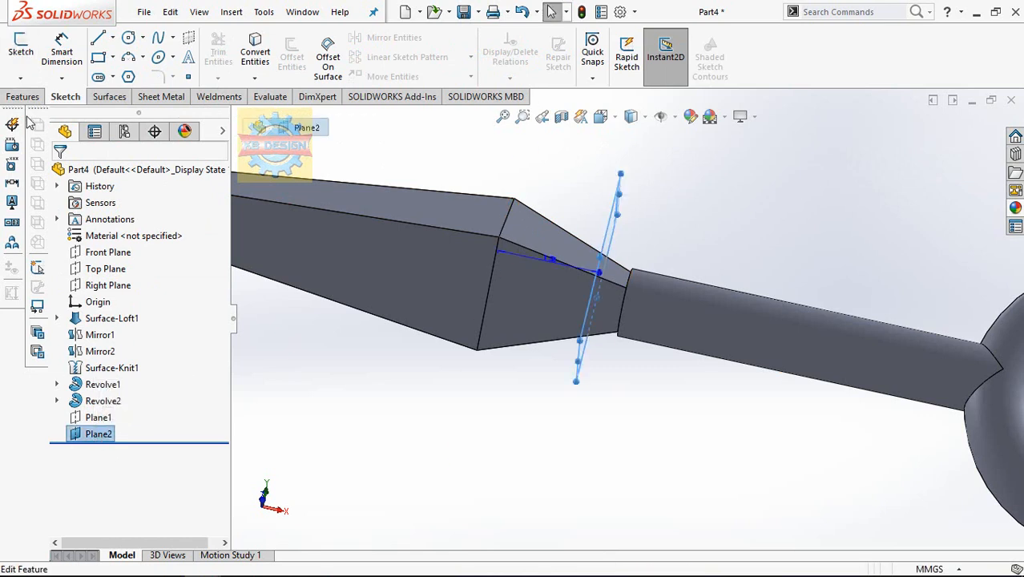
left_click(26, 62)
left_click(131, 36)
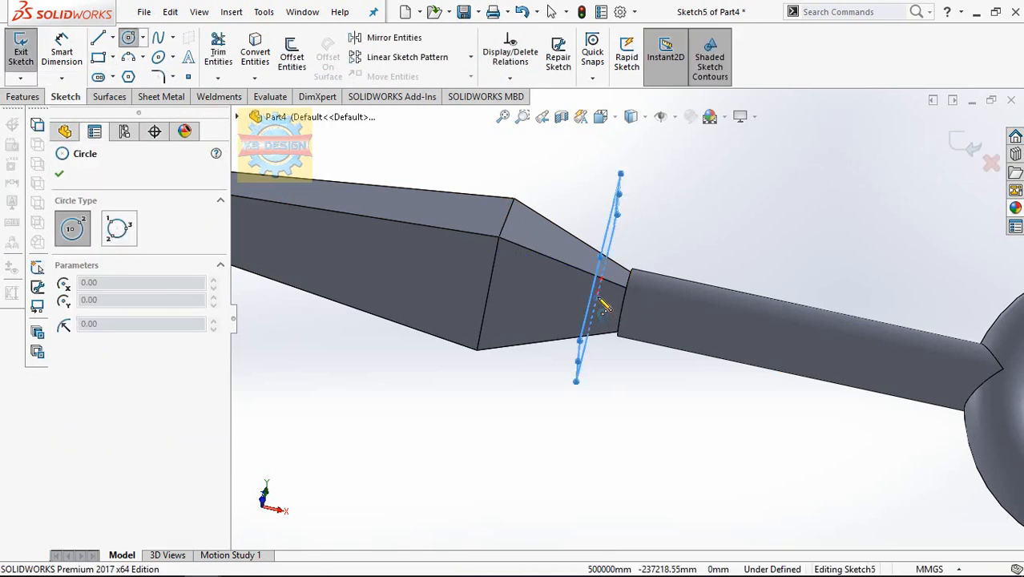
middle_click_drag(610, 289, 587, 283)
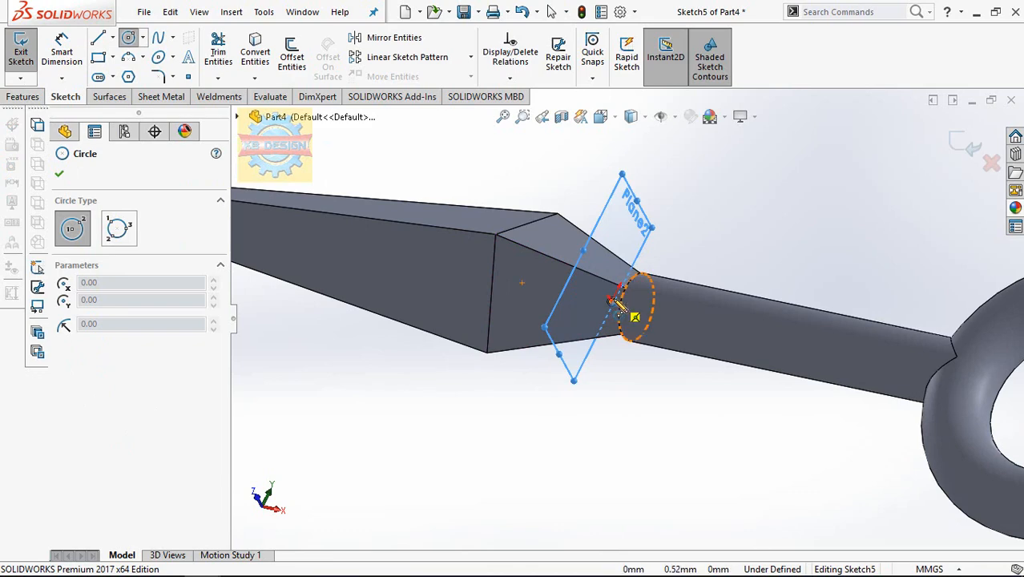
left_click_drag(611, 300, 654, 290)
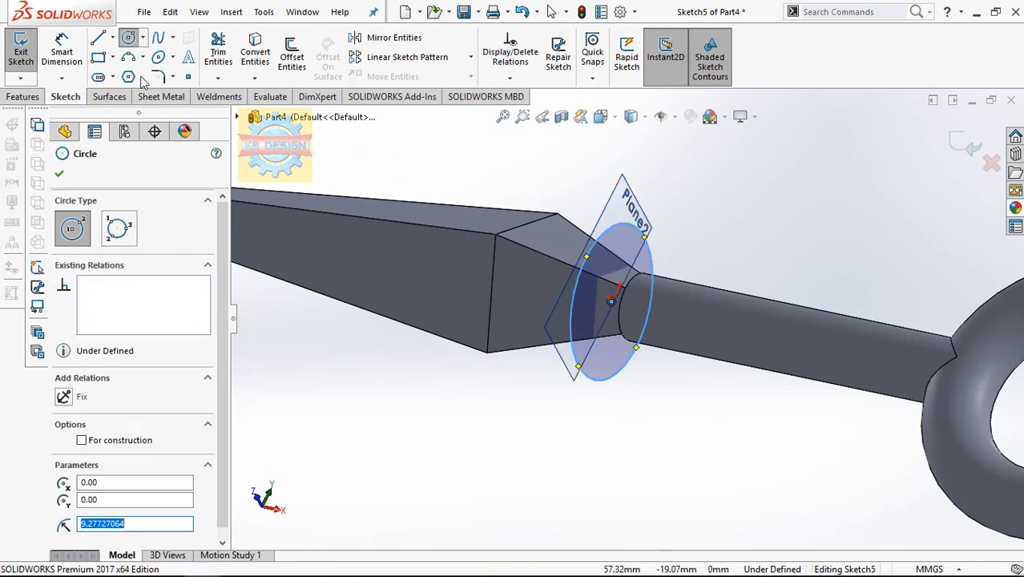
Step: Cut-extrude the circle 10 mm blind toward the handle, keeping all bodies
left_click(24, 96)
left_click(228, 54)
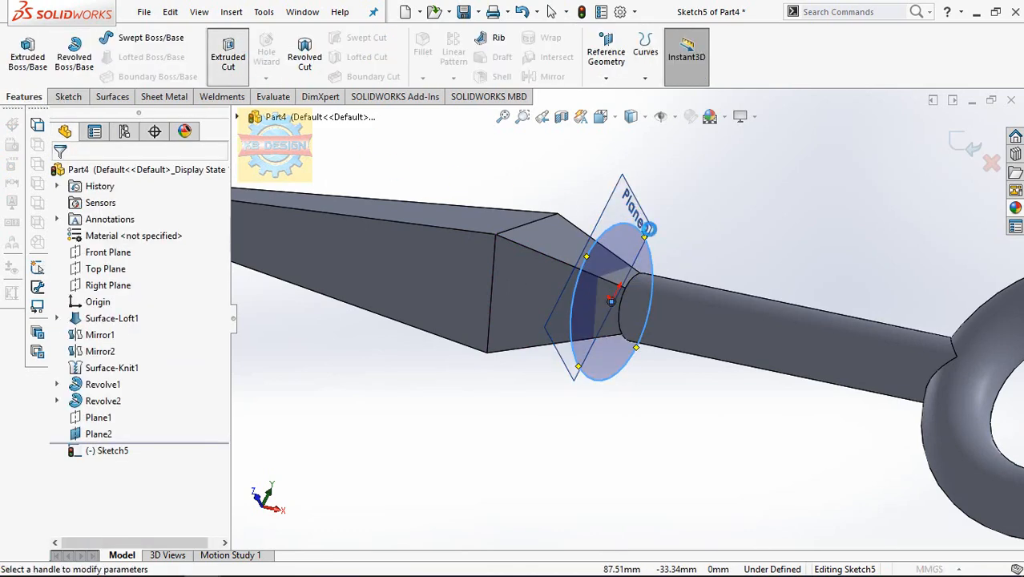
mouse_move(679, 234)
middle_mouse_down()
mouse_move(723, 233)
mouse_move(683, 231)
middle_mouse_up()
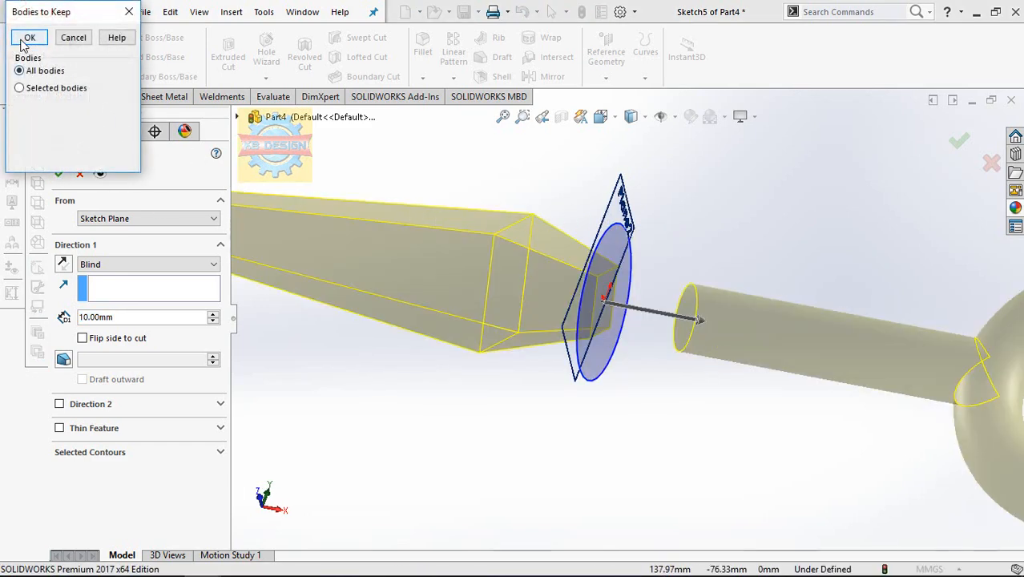
left_click(27, 38)
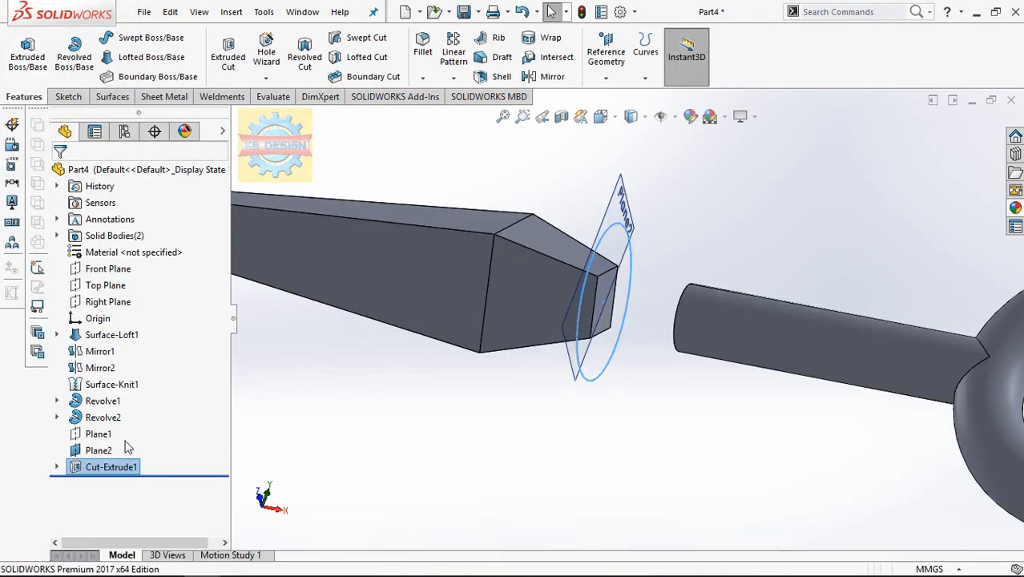
right_click(108, 467)
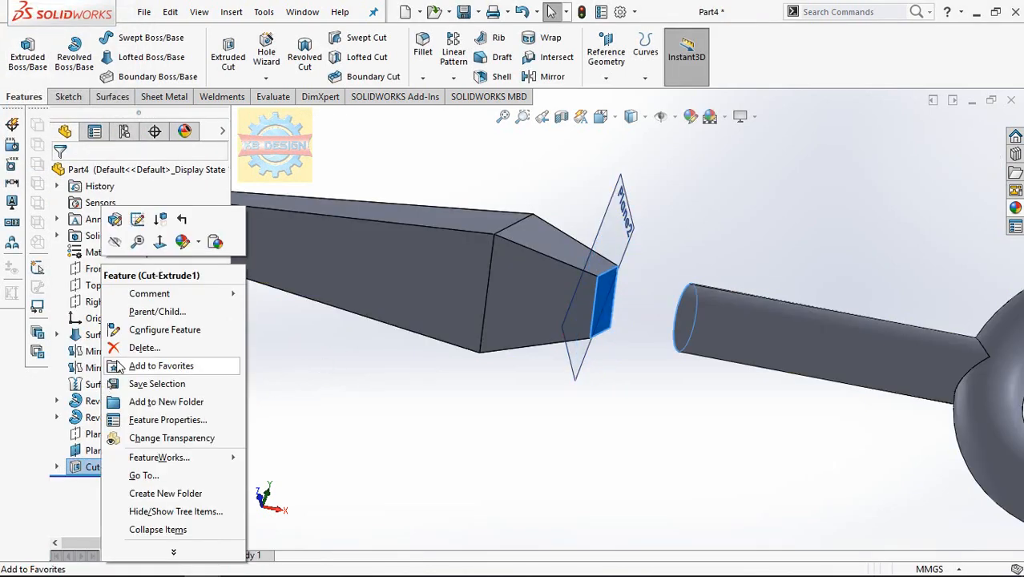
left_click(115, 222)
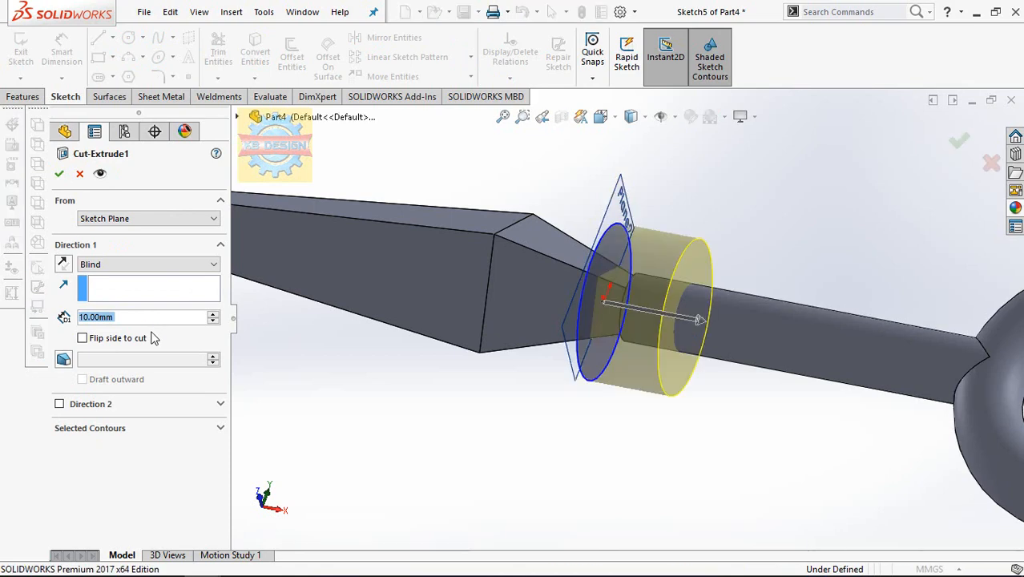
left_click(80, 175)
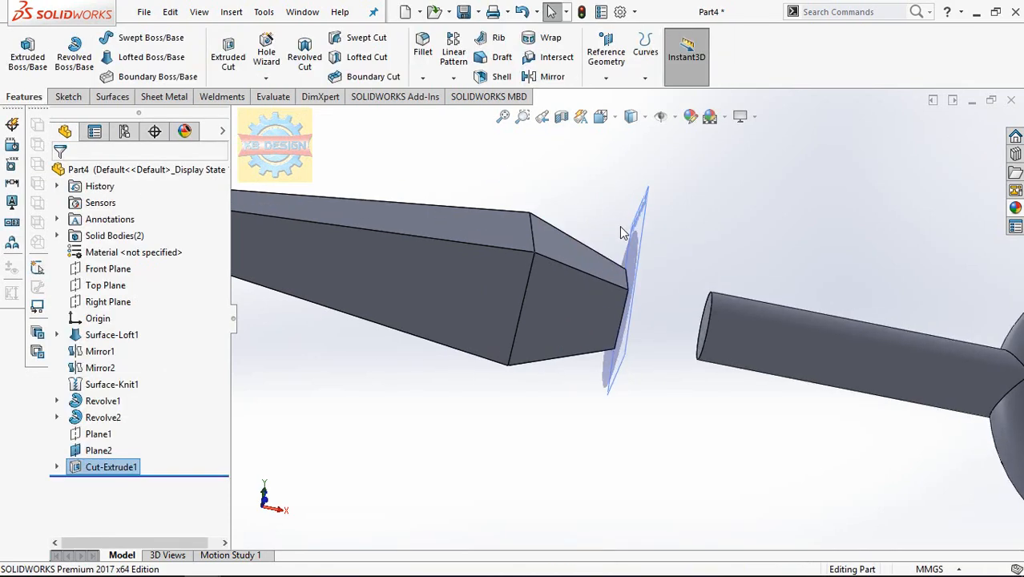
Step: Hide Plane2 at the blade's cut end and clear the selection
left_click(642, 241)
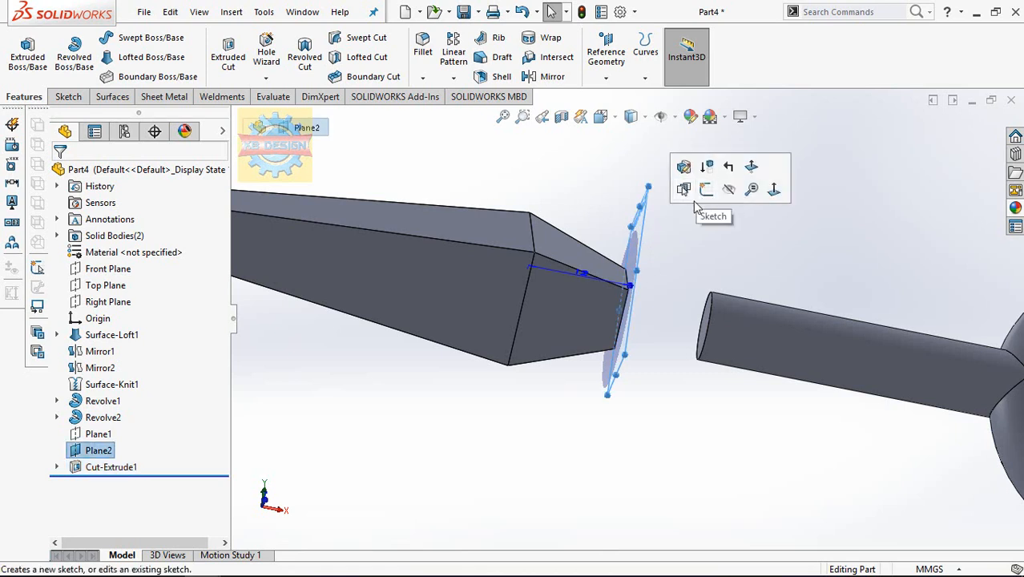
left_click(731, 193)
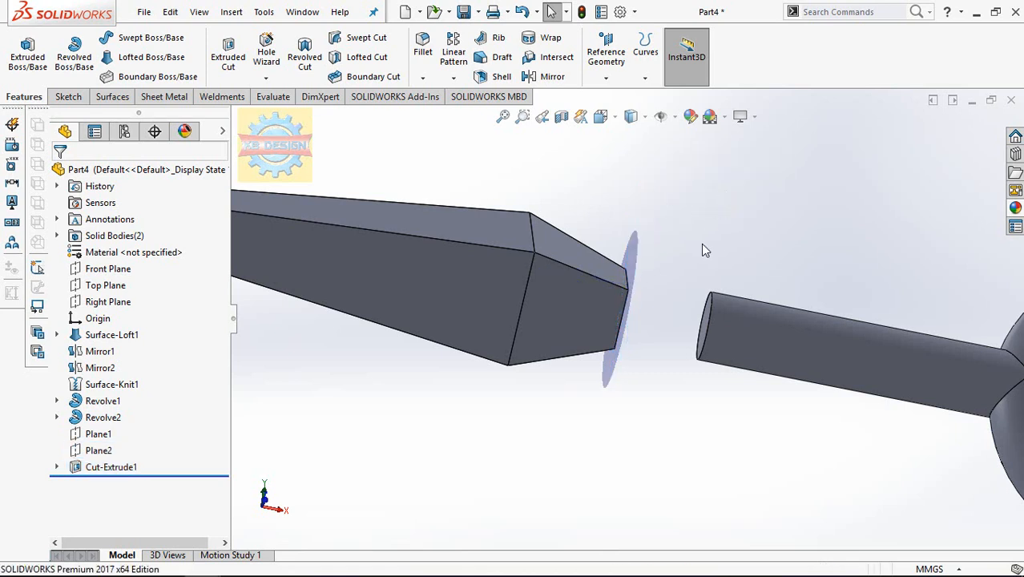
left_click(102, 466)
left_click(347, 458)
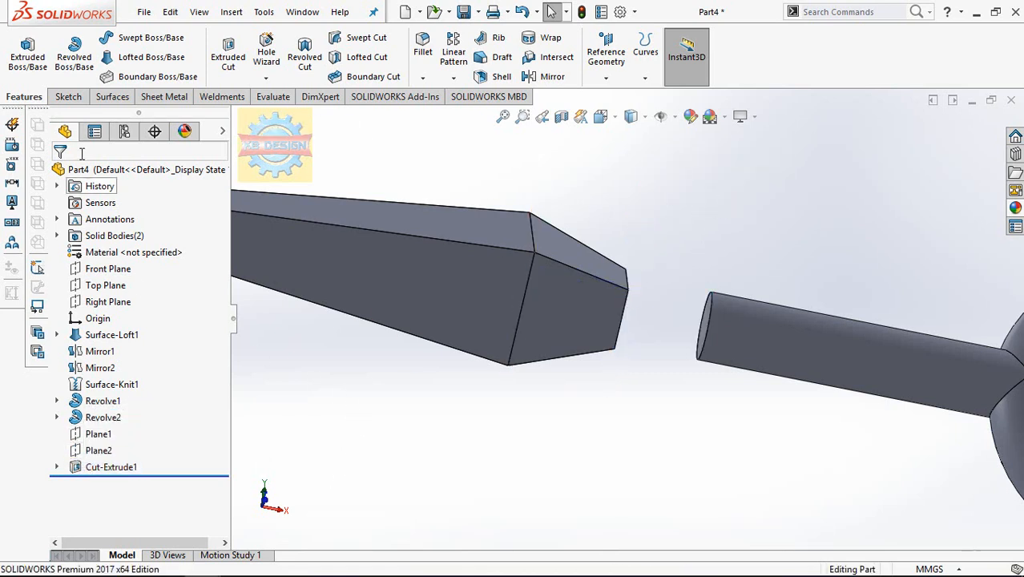
Step: Loft a solid across the gap between the handle's flat end face and the blade's cut end face
left_click(152, 56)
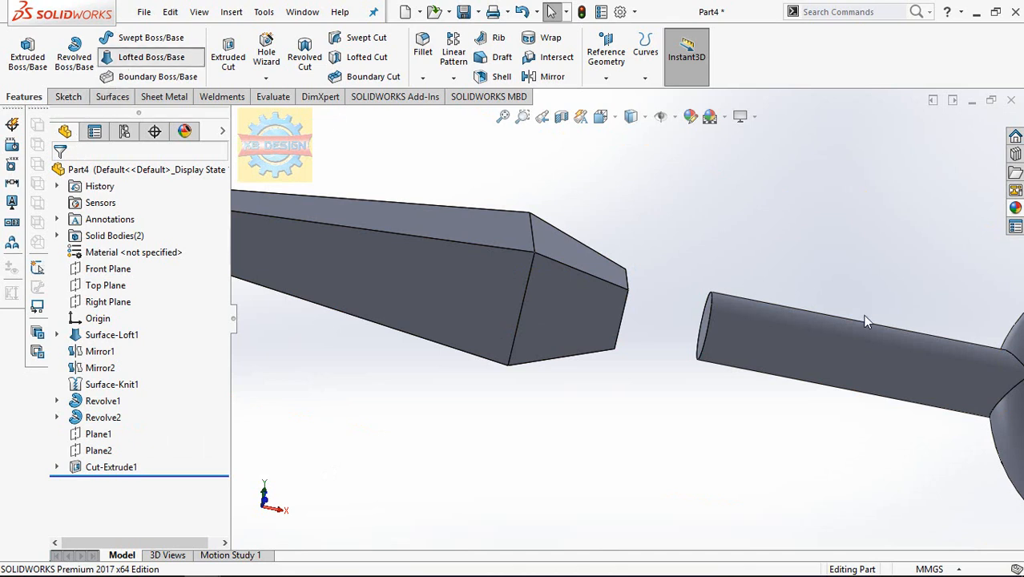
left_click(707, 316)
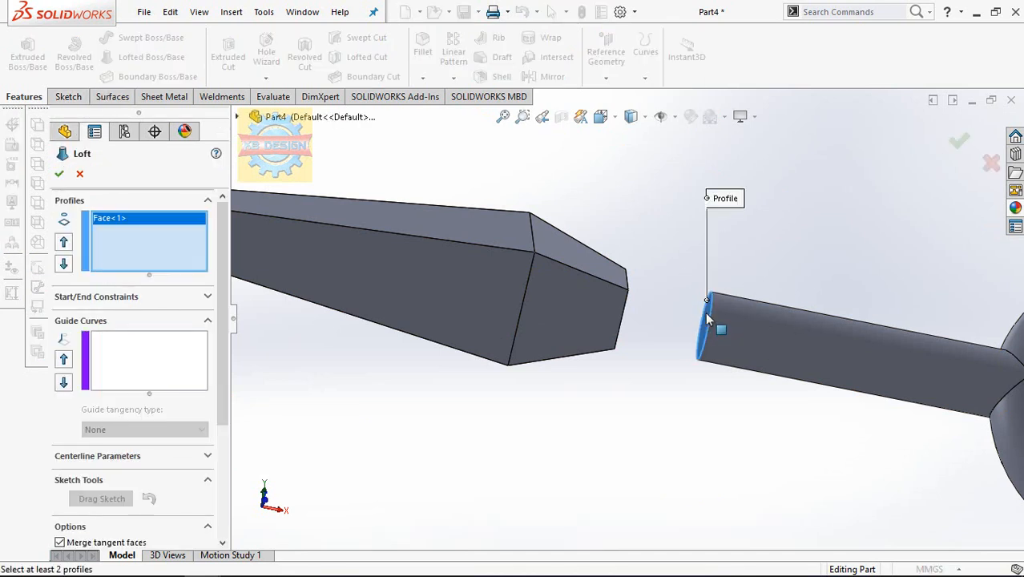
middle_click_drag(707, 316, 656, 321)
left_click(619, 309)
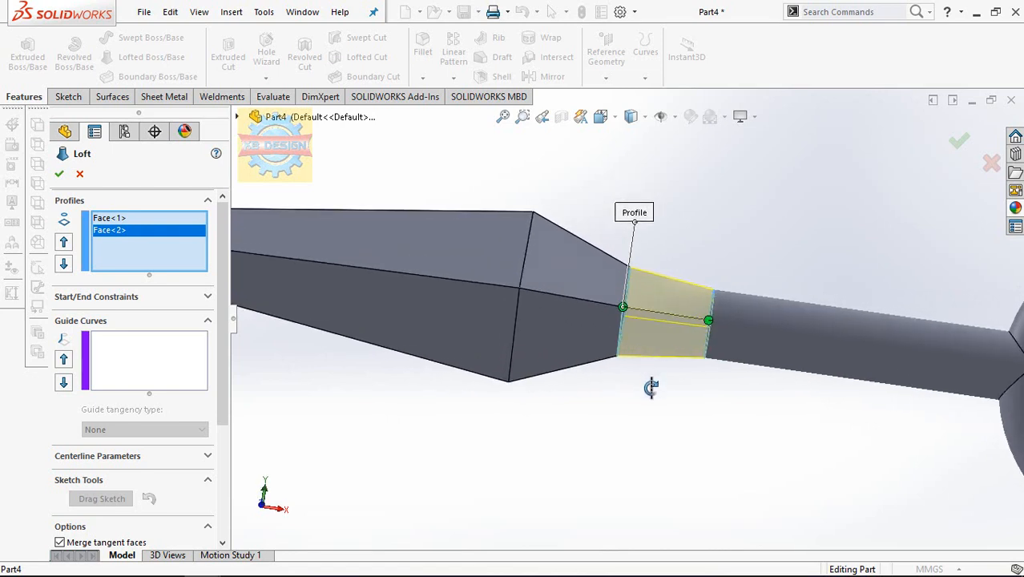
left_click(60, 175)
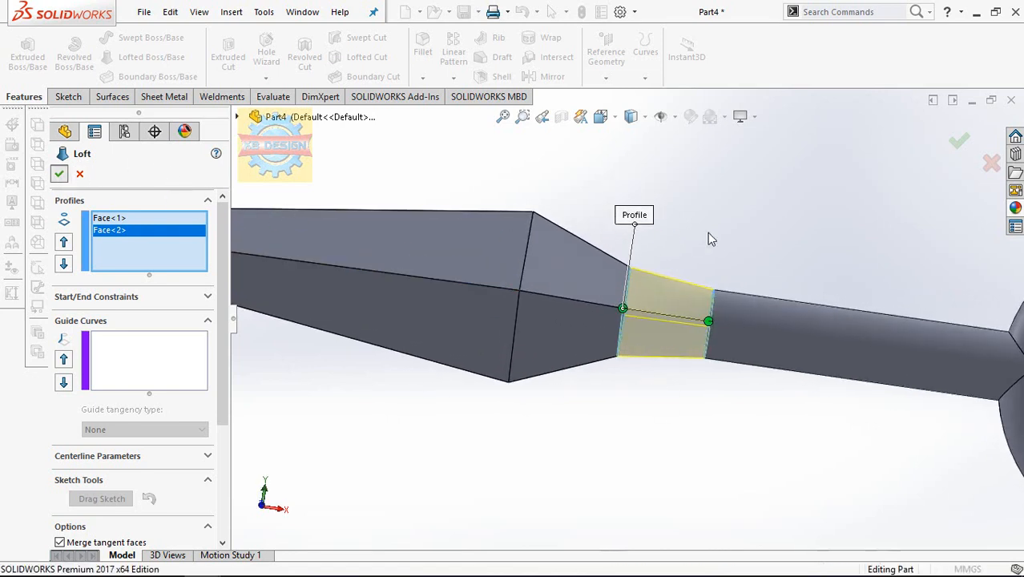
Step: Edit the extruded cut between blade and handle to a depth of 5 mm, keeping all bodies
key("f")
middle_click_drag(715, 236, 649, 277)
scroll(633, 299, "down", 4)
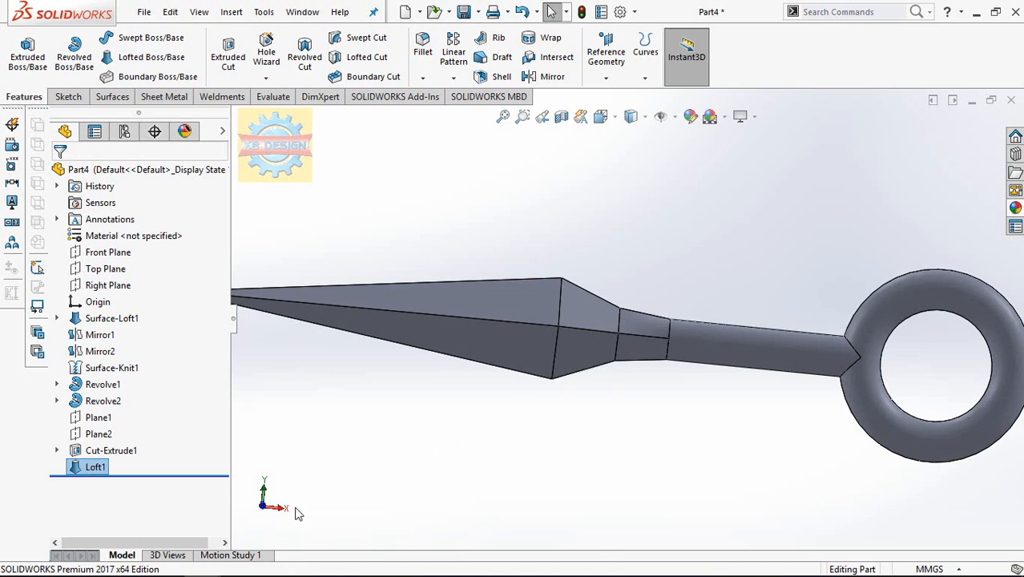
mouse_move(244, 573)
right_click(96, 469)
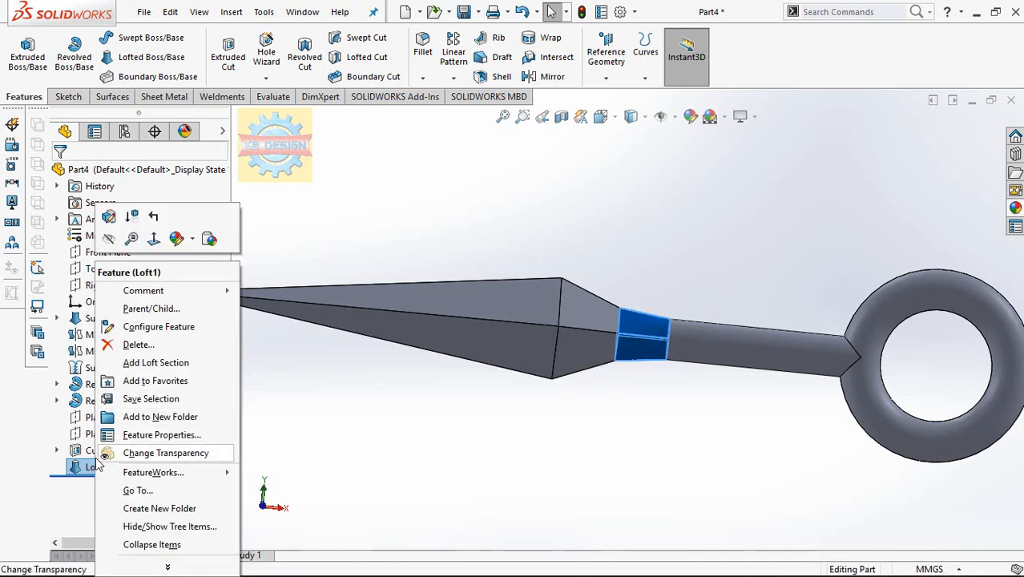
left_click(84, 453)
left_click(95, 405)
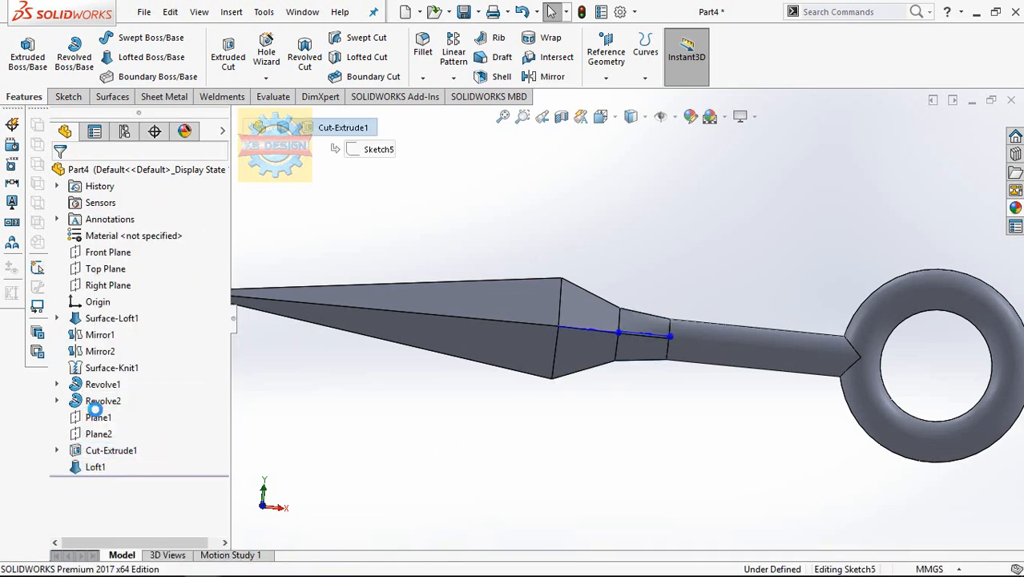
type("5")
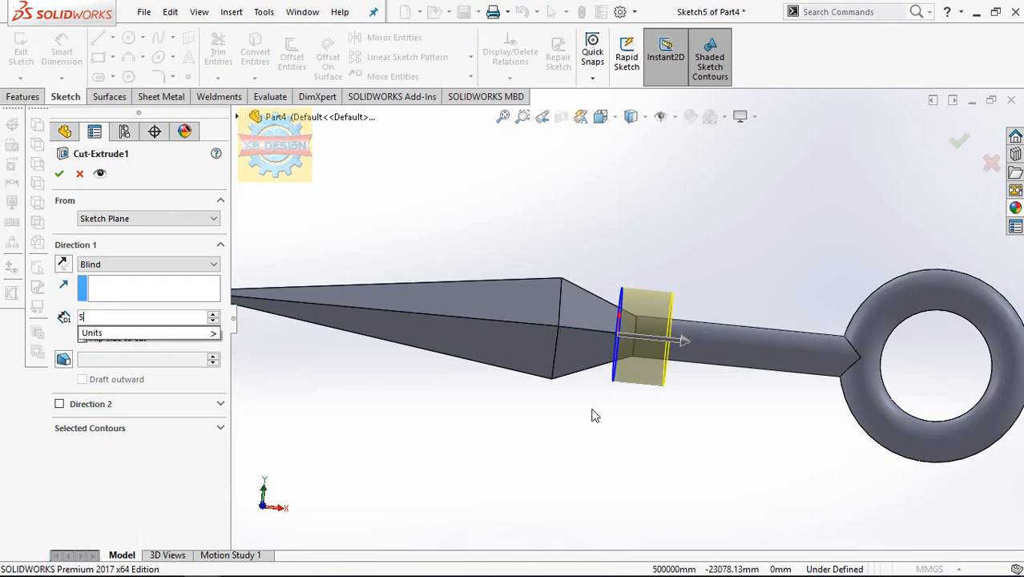
key("Return")
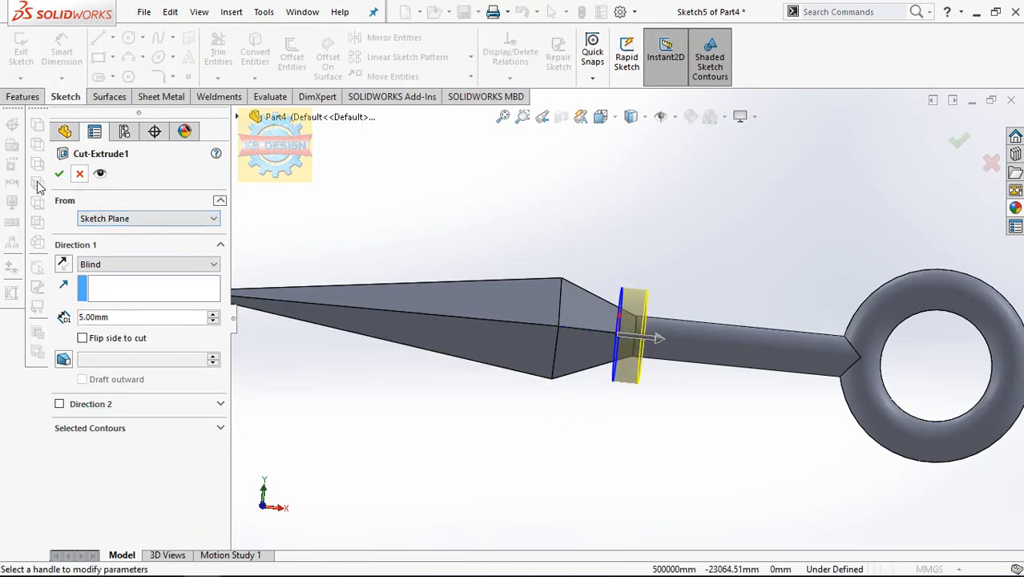
left_click(59, 174)
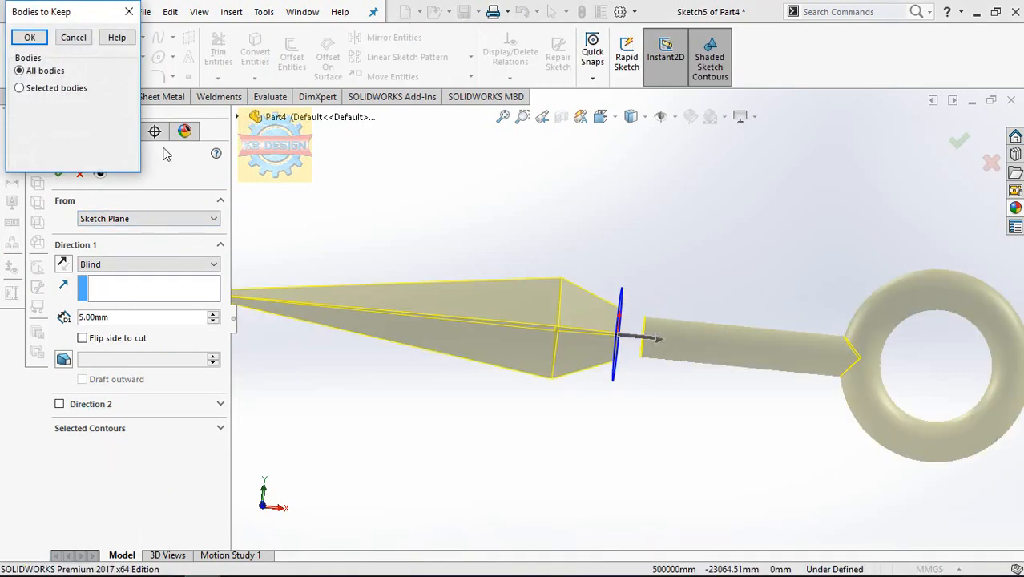
left_click(30, 38)
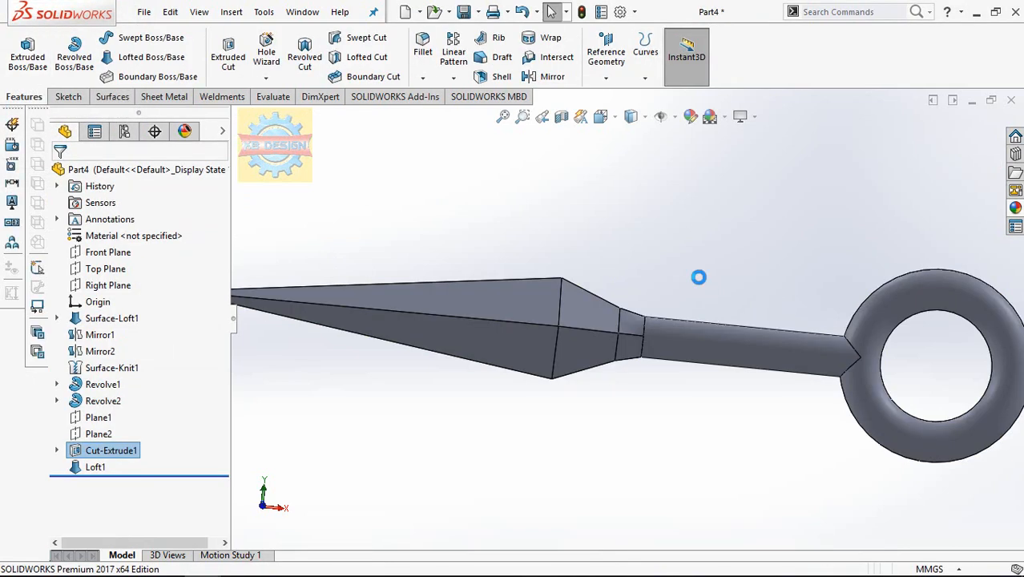
middle_click_drag(700, 277, 712, 205)
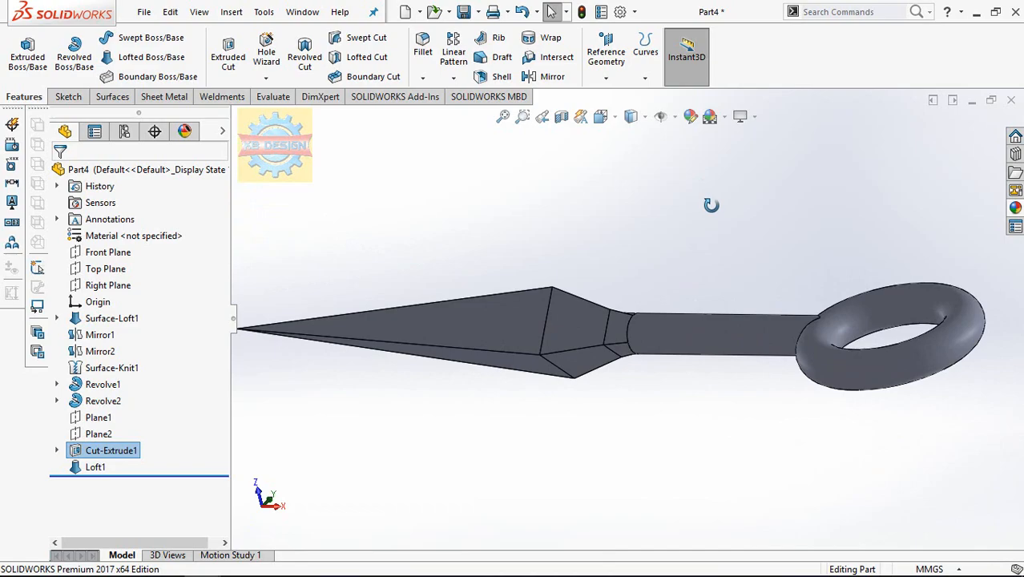